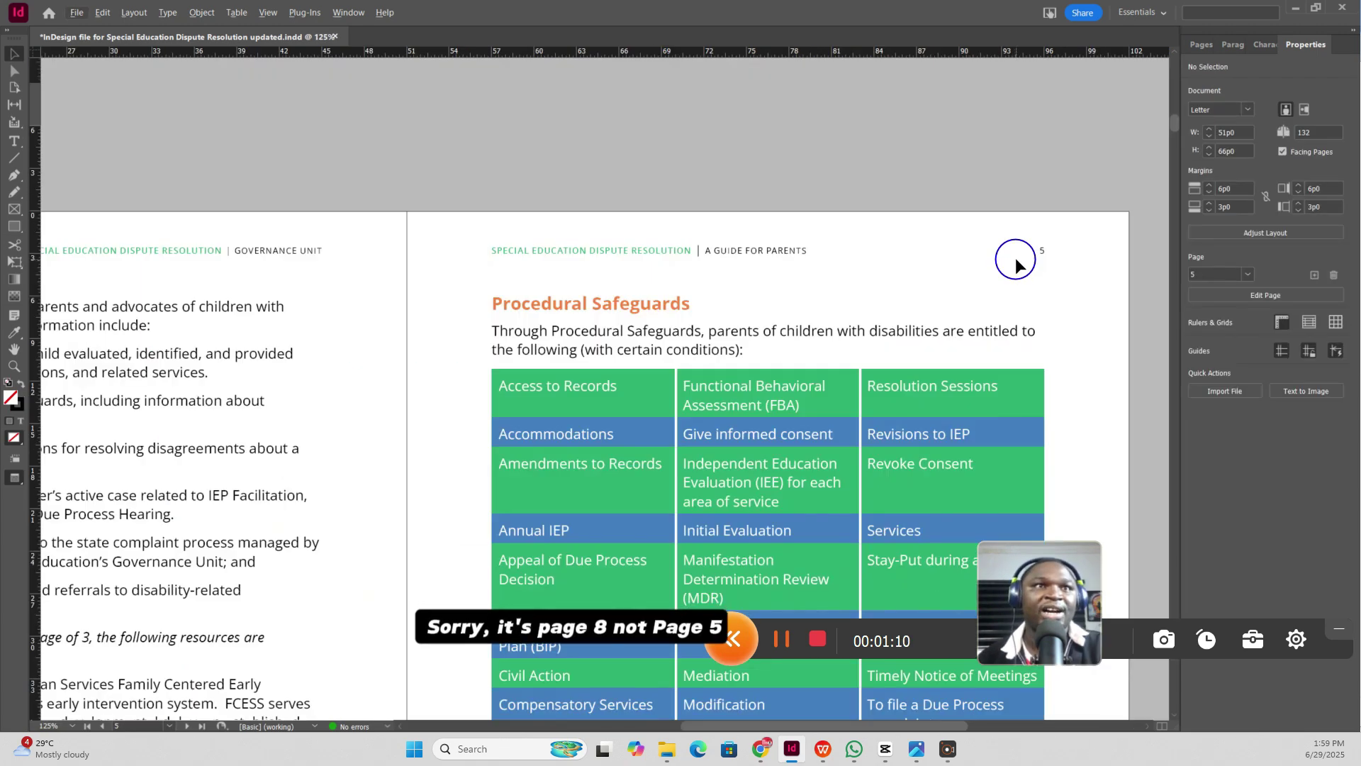
Create a page hyperlink on the photo below the Part One introduction, with page 8 as destination and the Fixed zoom setting.
scroll(606, 322, up, 10)
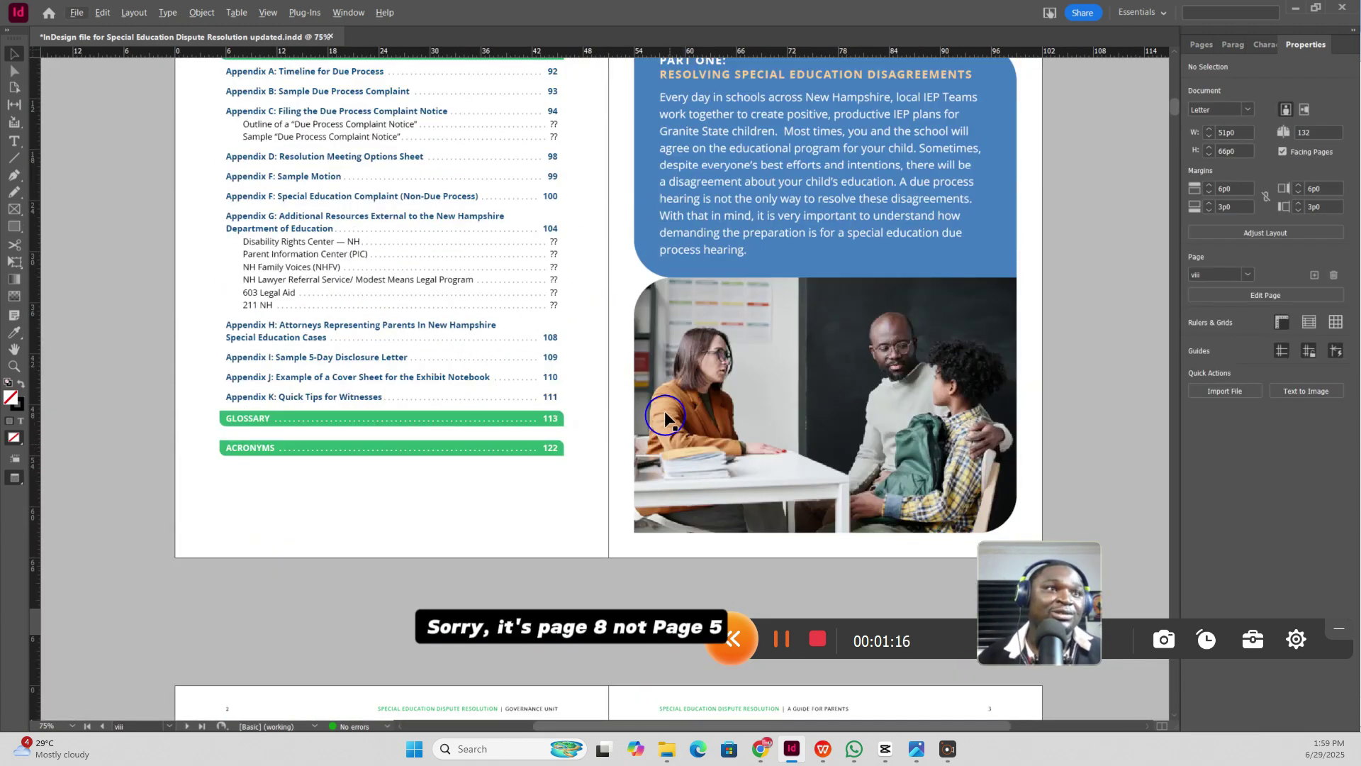
click(642, 386)
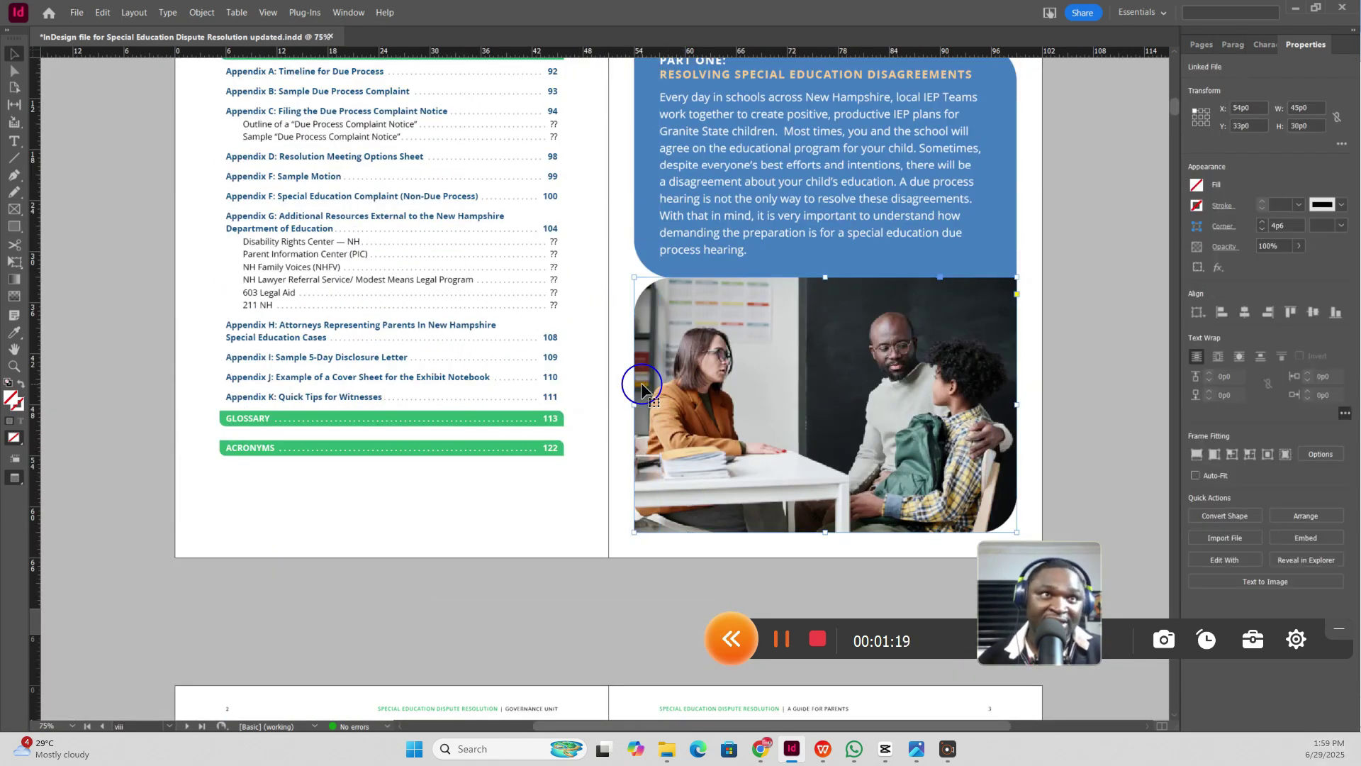
right_click(641, 386)
mouse_move(726, 569)
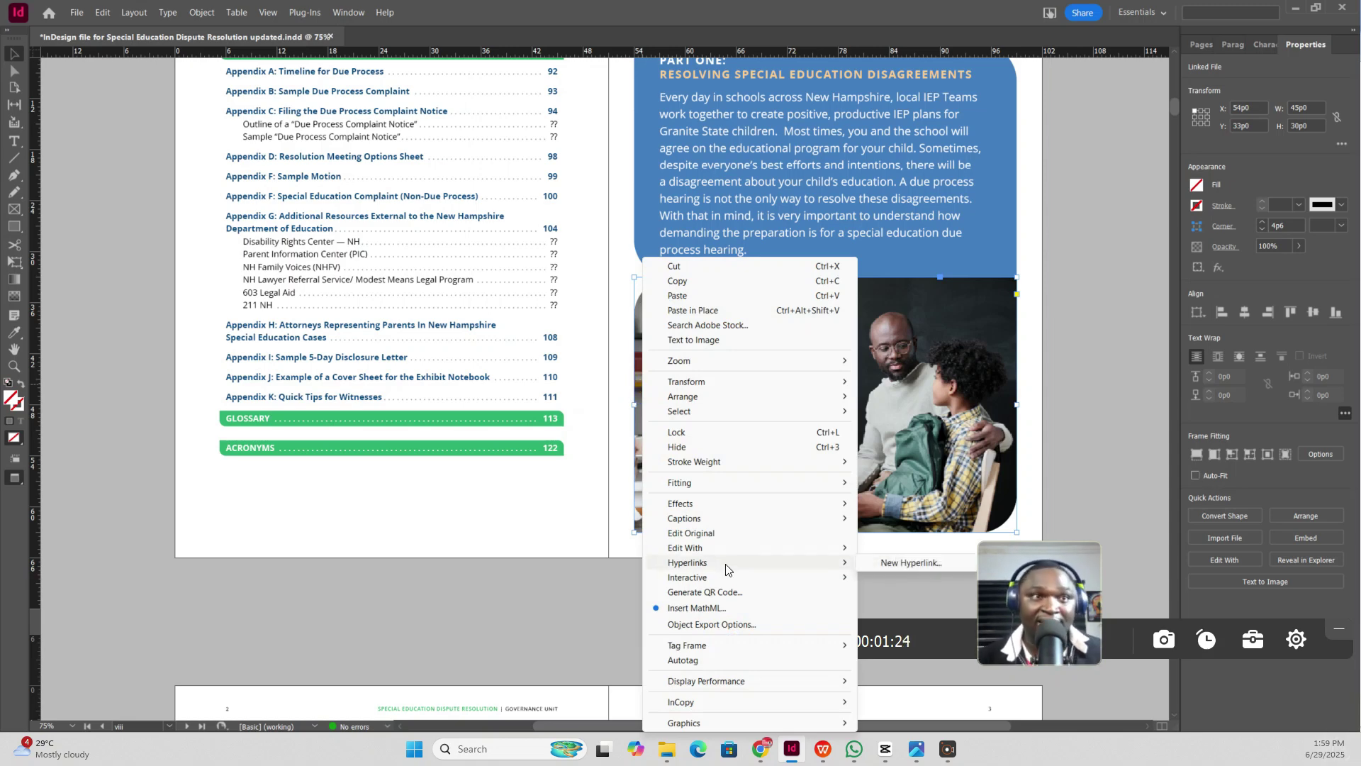
click(930, 570)
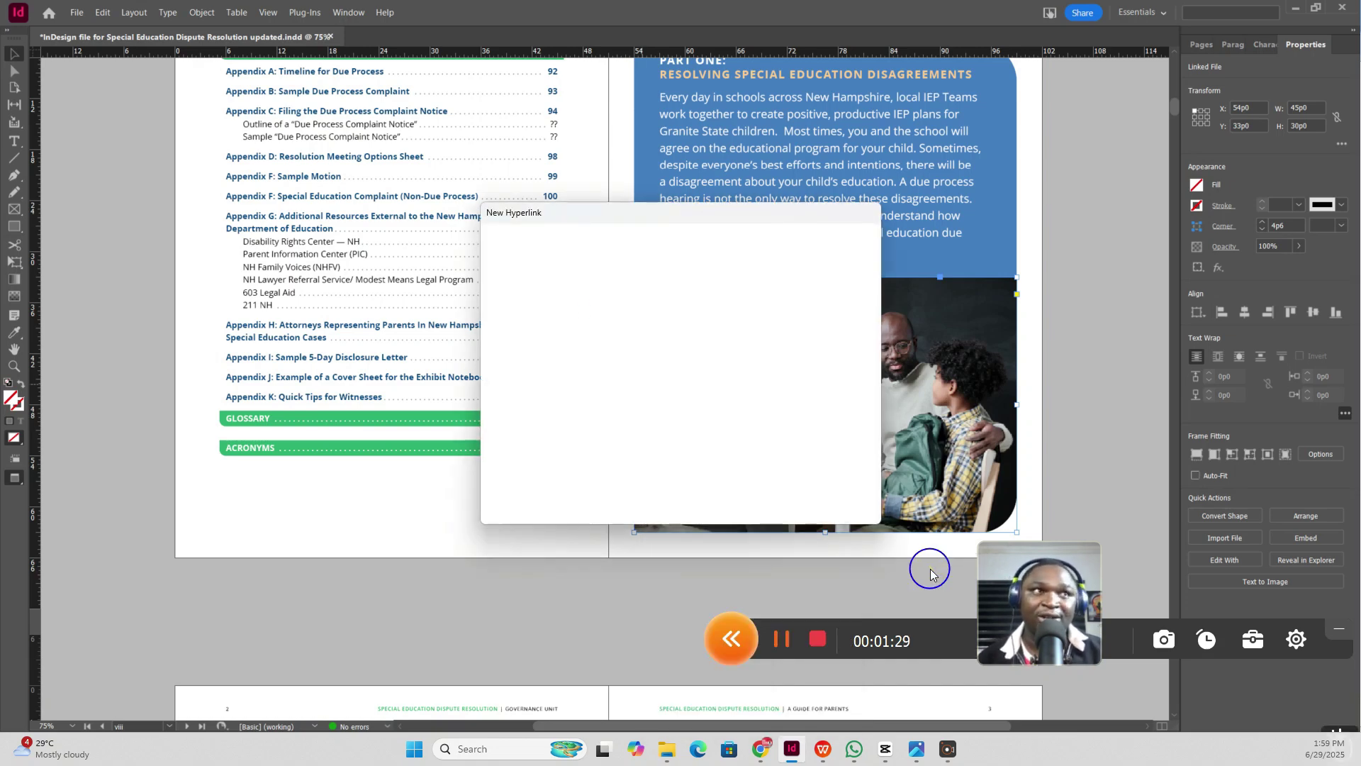
click(715, 249)
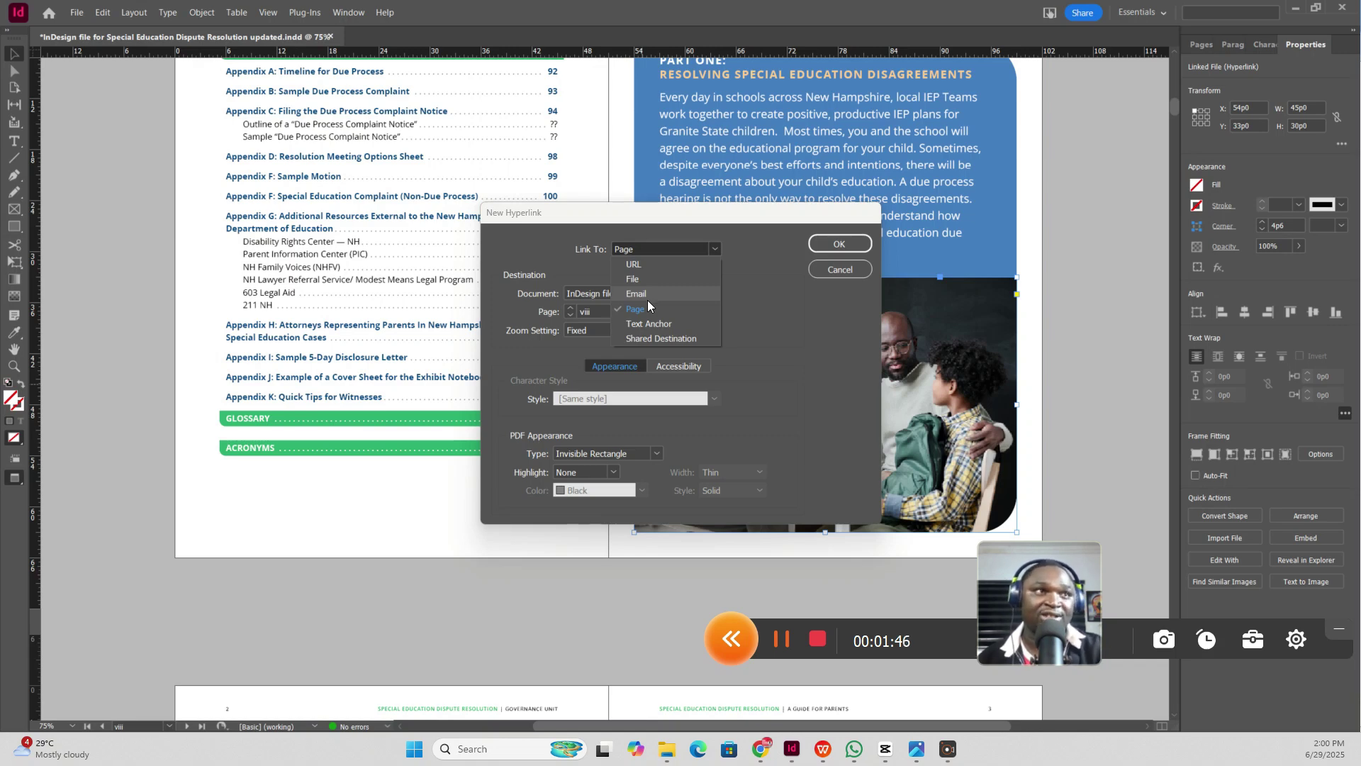
click(645, 309)
click(642, 312)
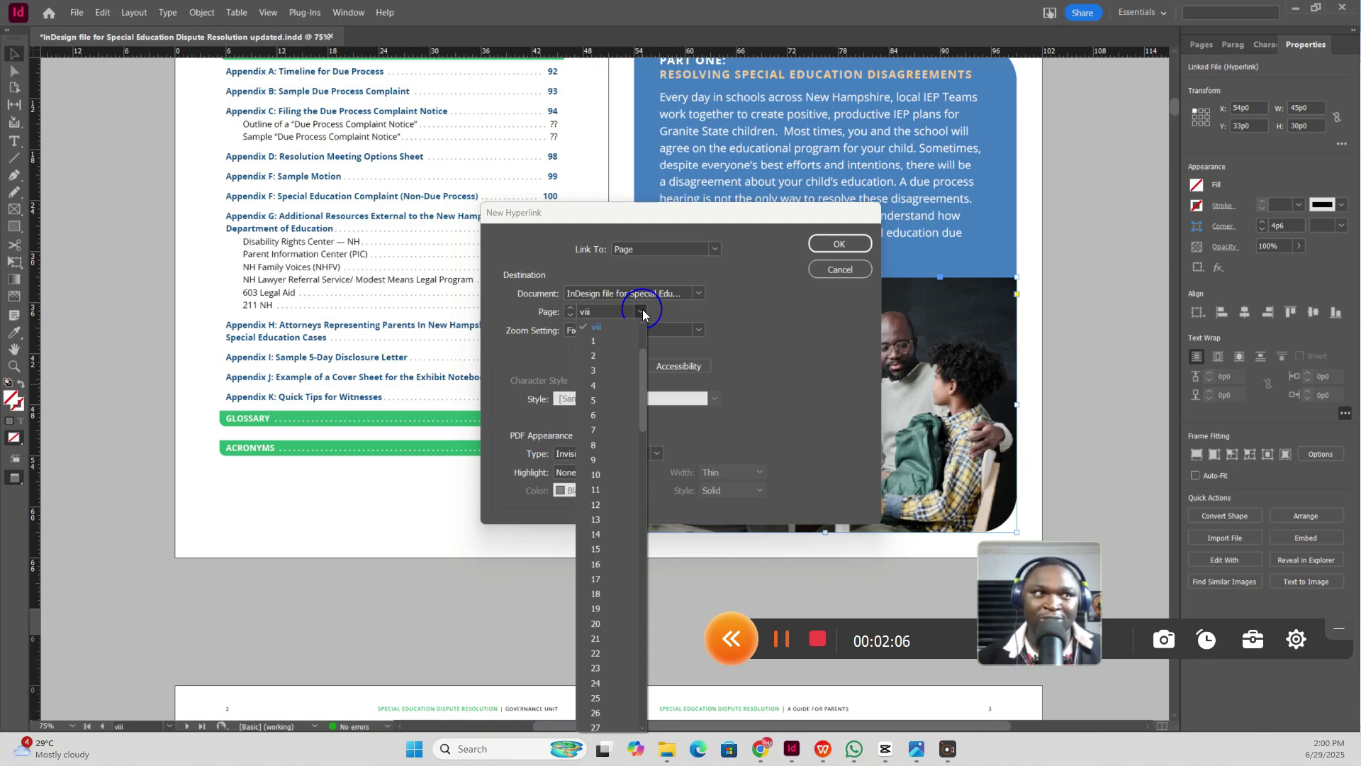
click(596, 446)
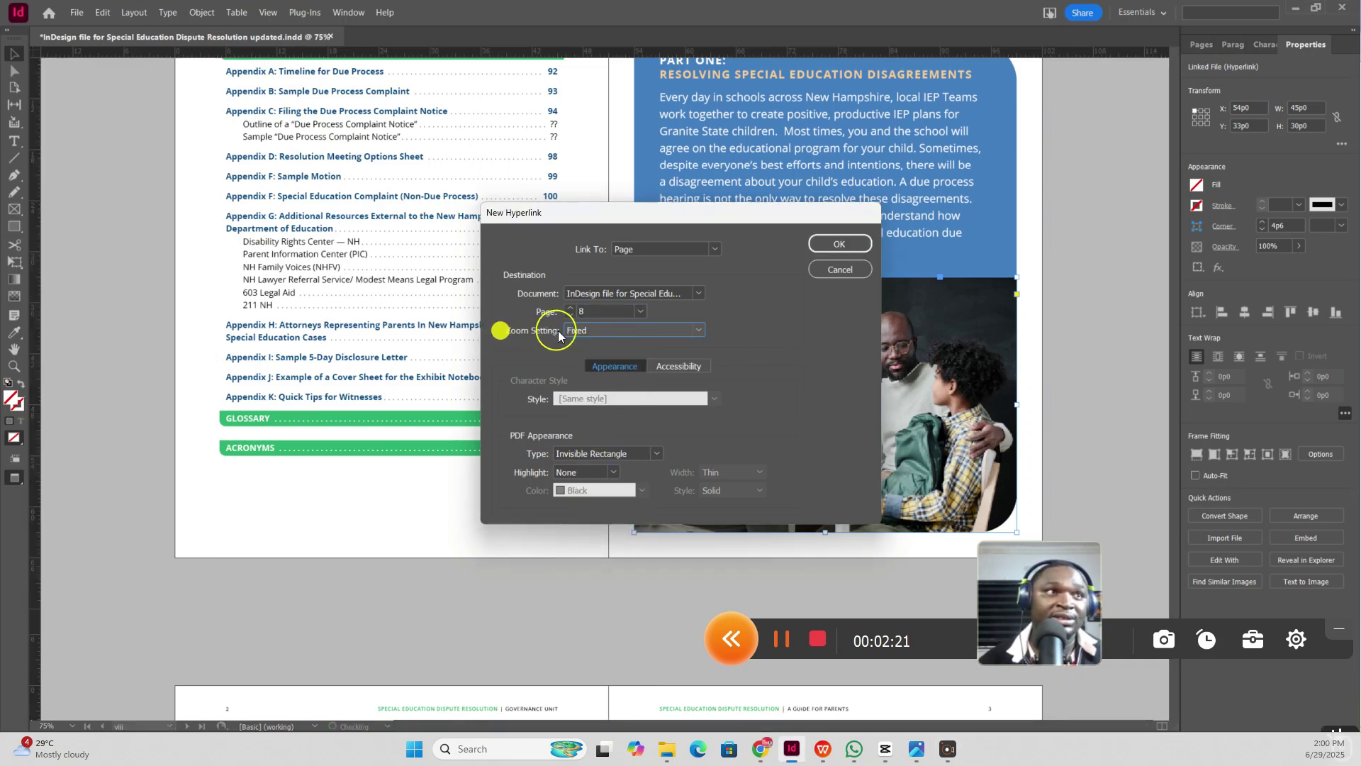
click(702, 331)
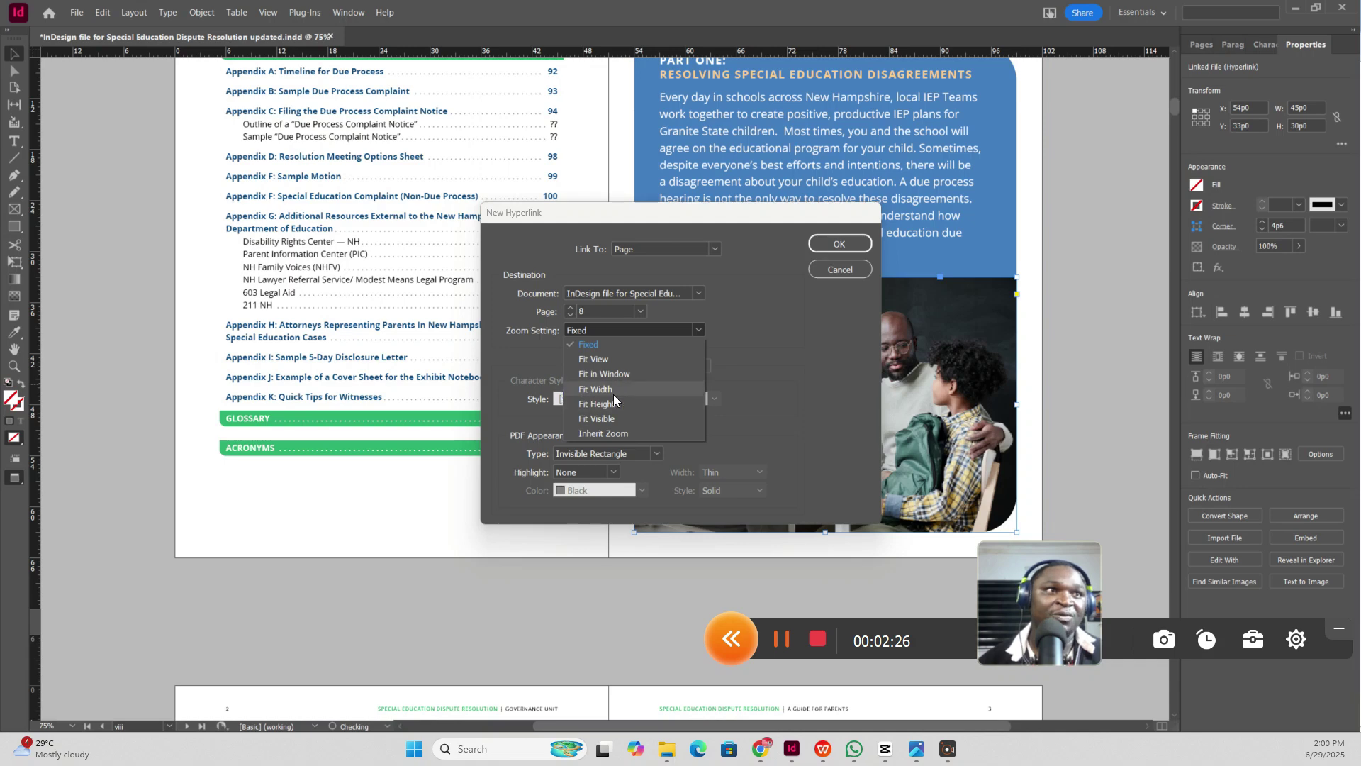
click(615, 358)
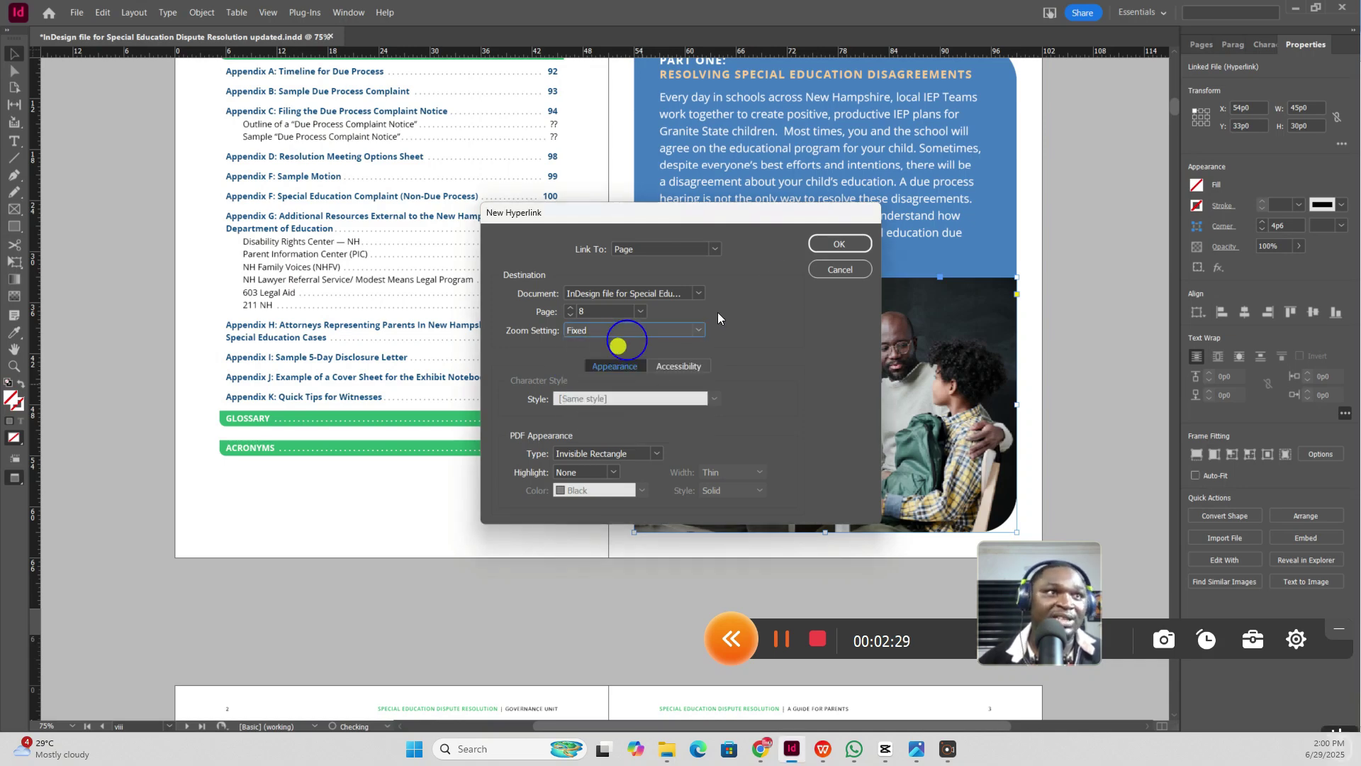
click(844, 245)
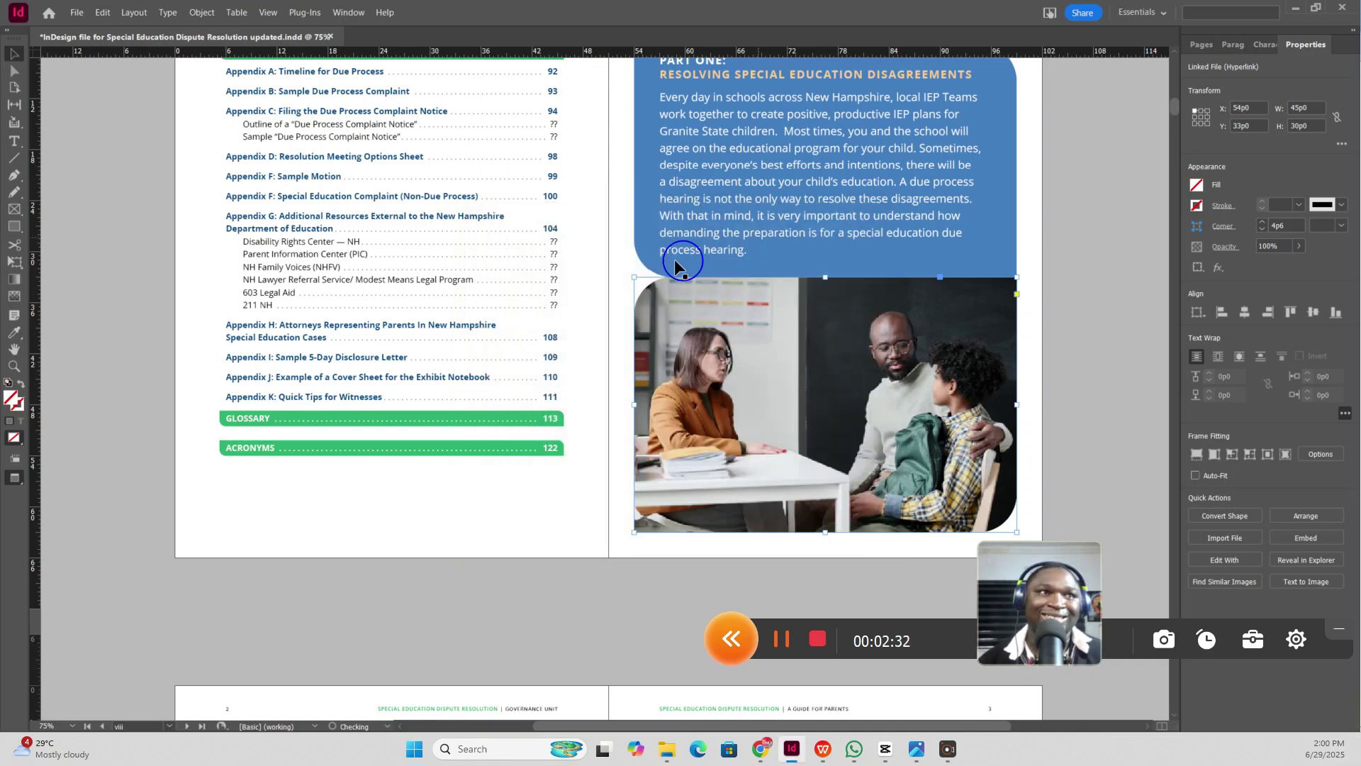
click(622, 228)
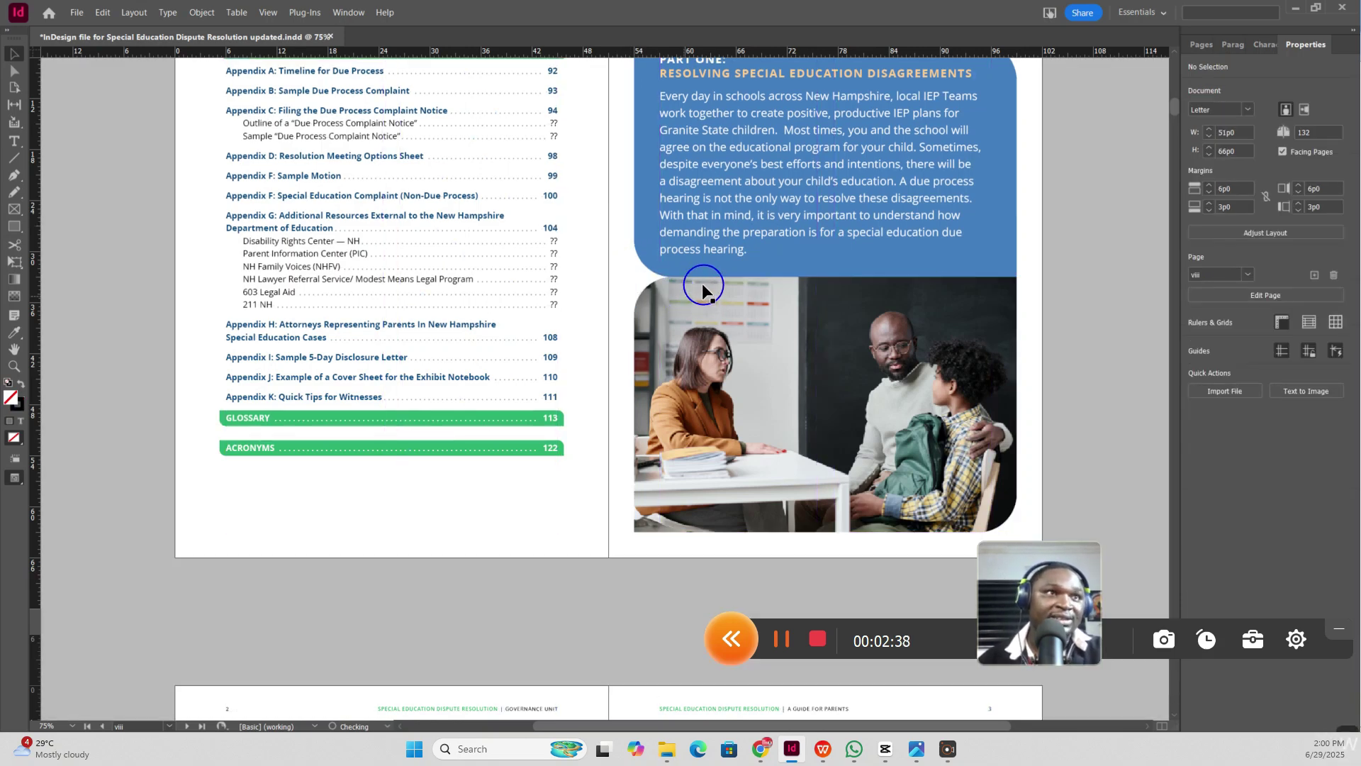
Examine the linked photo with frame edges shown, and the page 2 list under "Ways To Resolve Special Education Disputes".
key(w)
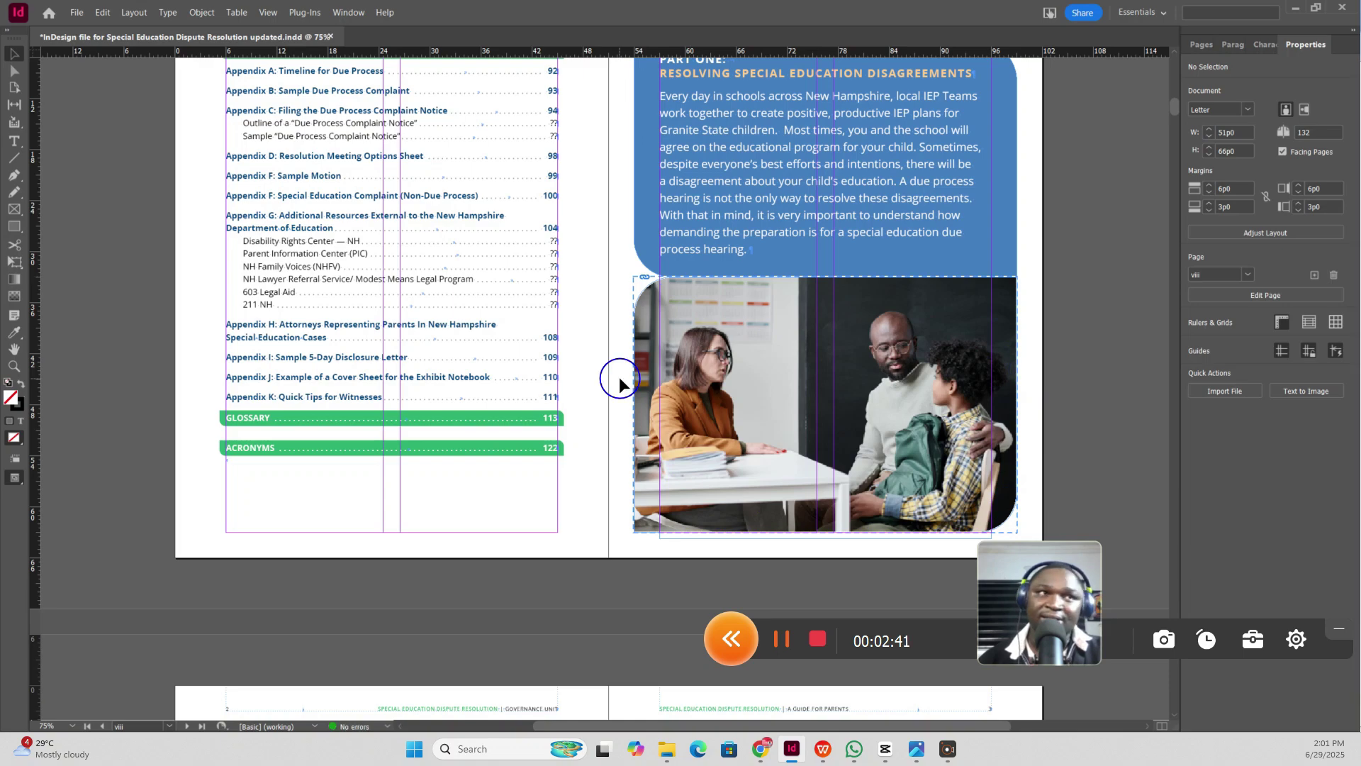
key(w)
scroll(631, 380, down, 2)
scroll(349, 338, down, 10)
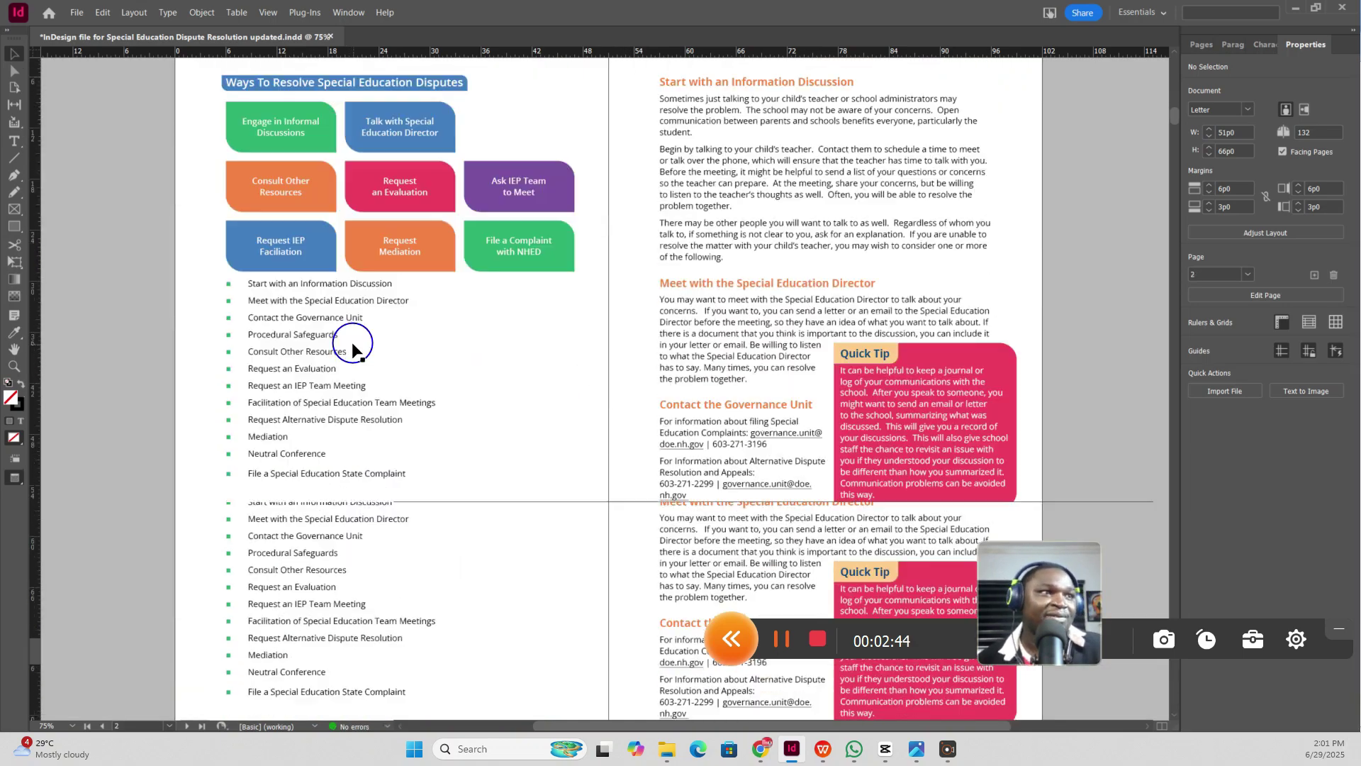
scroll(364, 313, up, 5)
scroll(368, 317, up, 2)
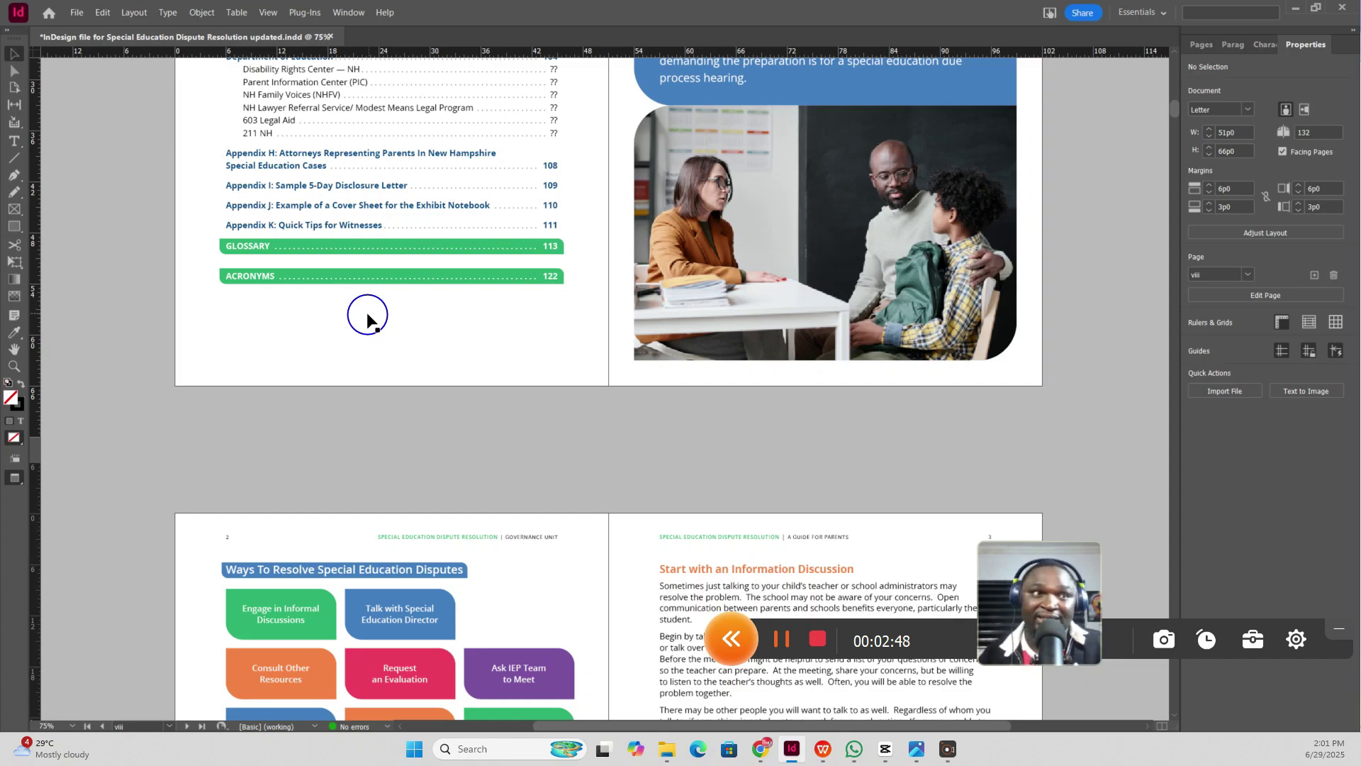
scroll(367, 317, down, 4)
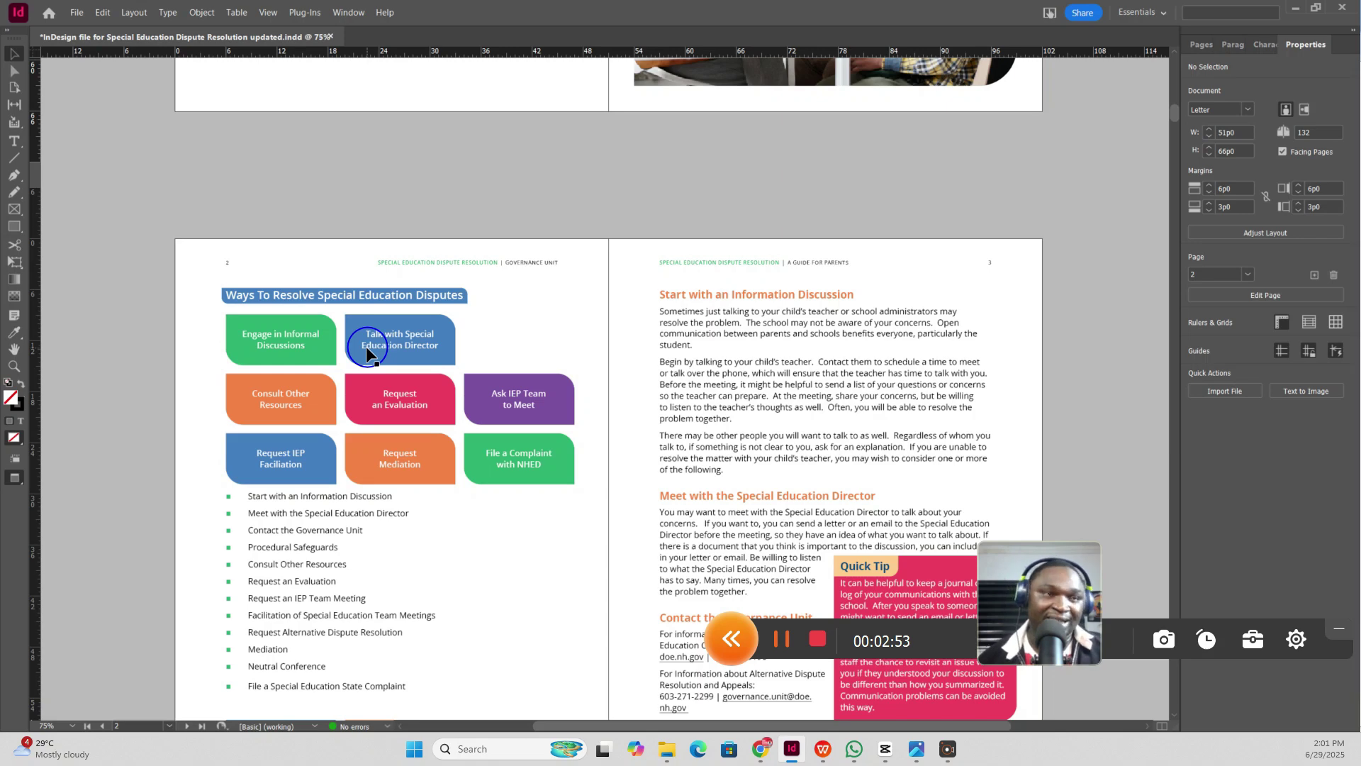
key(w)
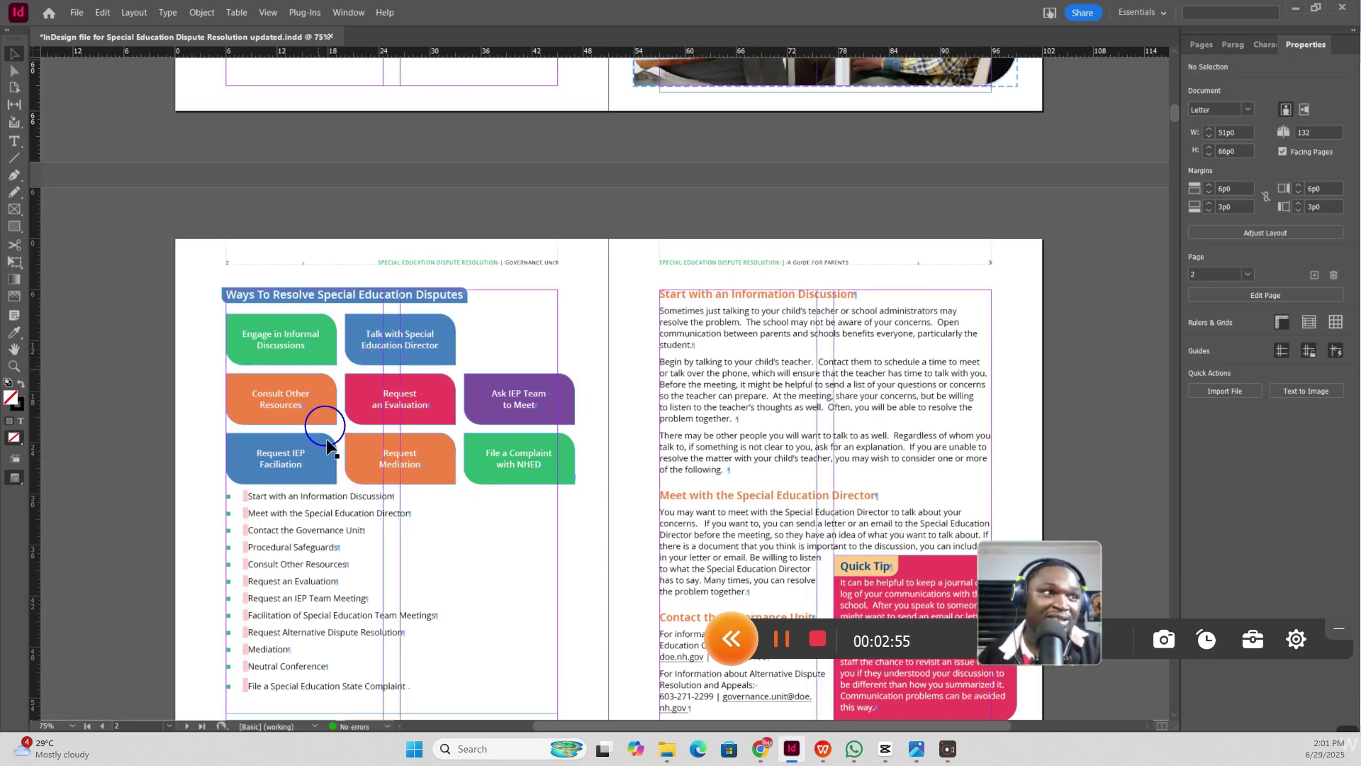
scroll(326, 438, down, 2)
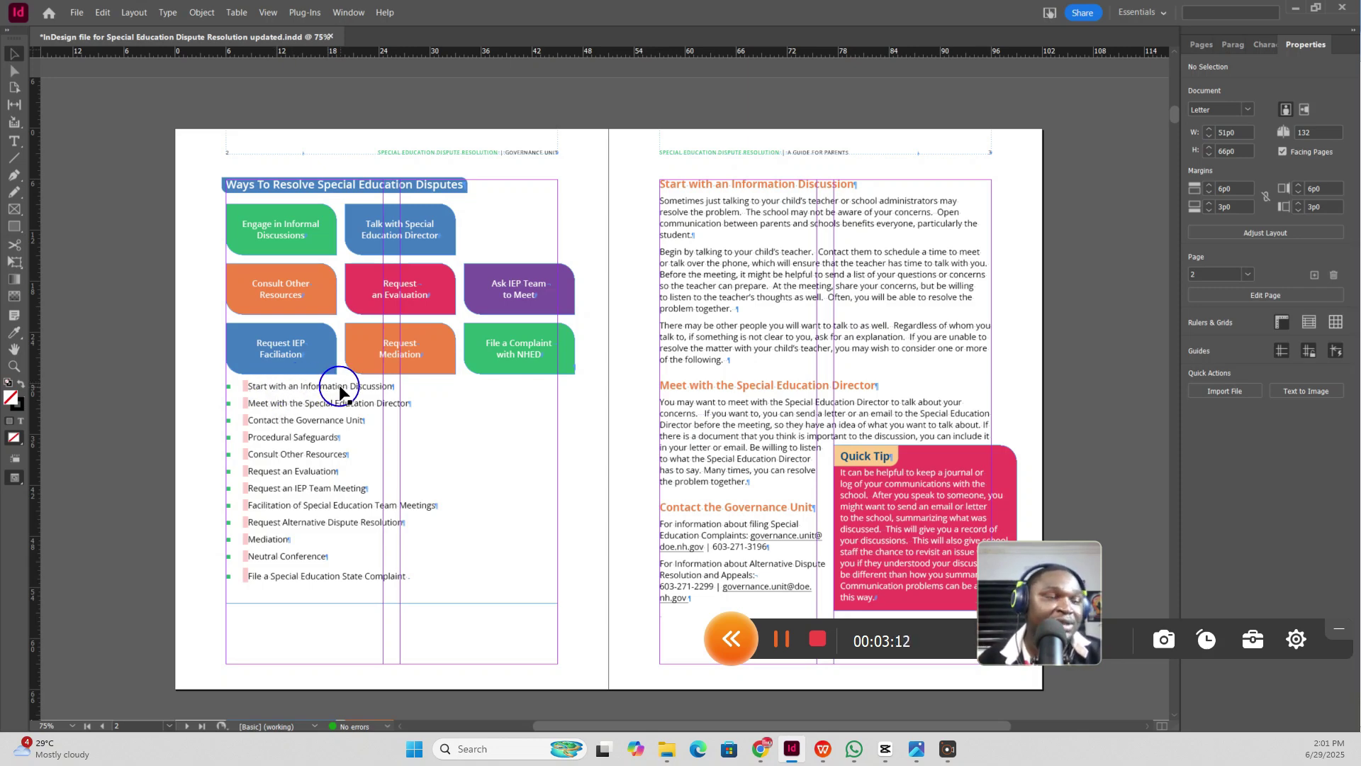
key(w)
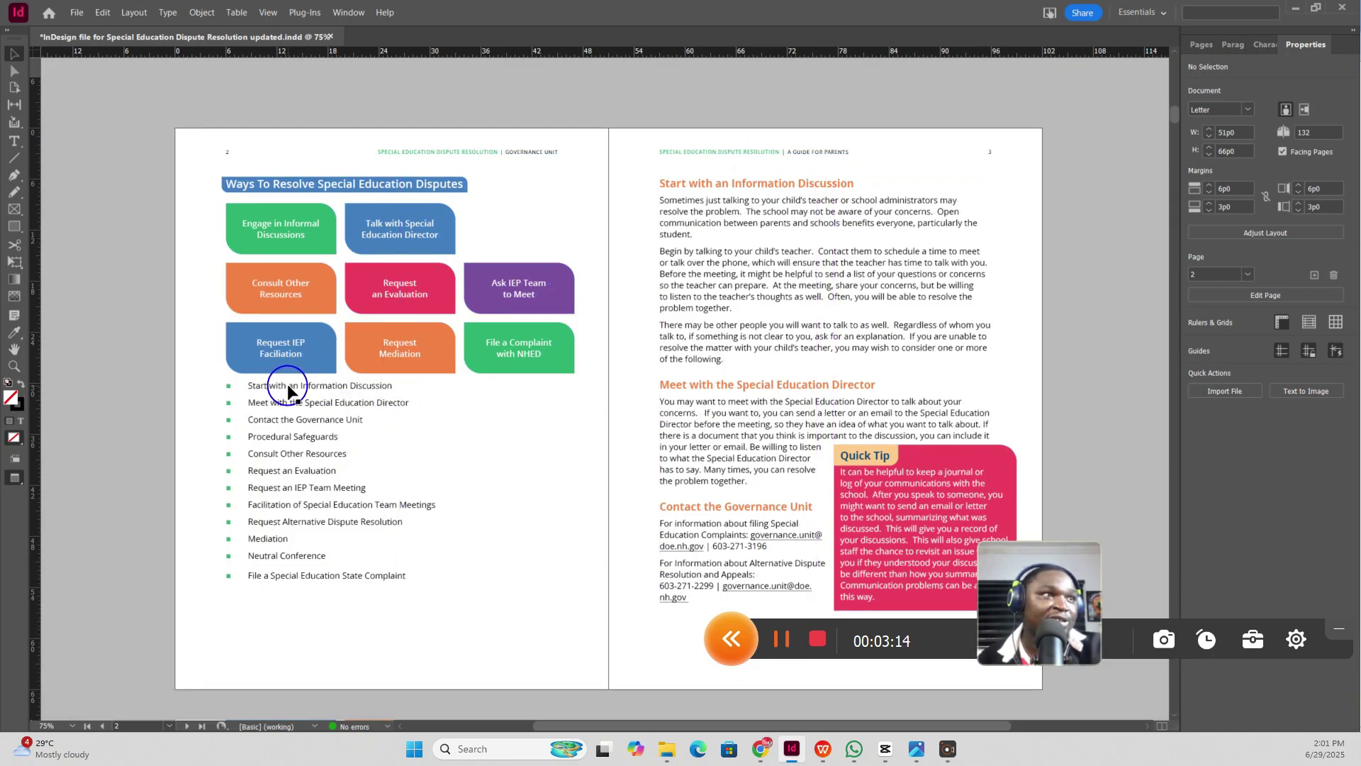
Hyperlink the "Start with an Information Discussion" bullet on page 2 to page 3 of the document.
double_click(368, 394)
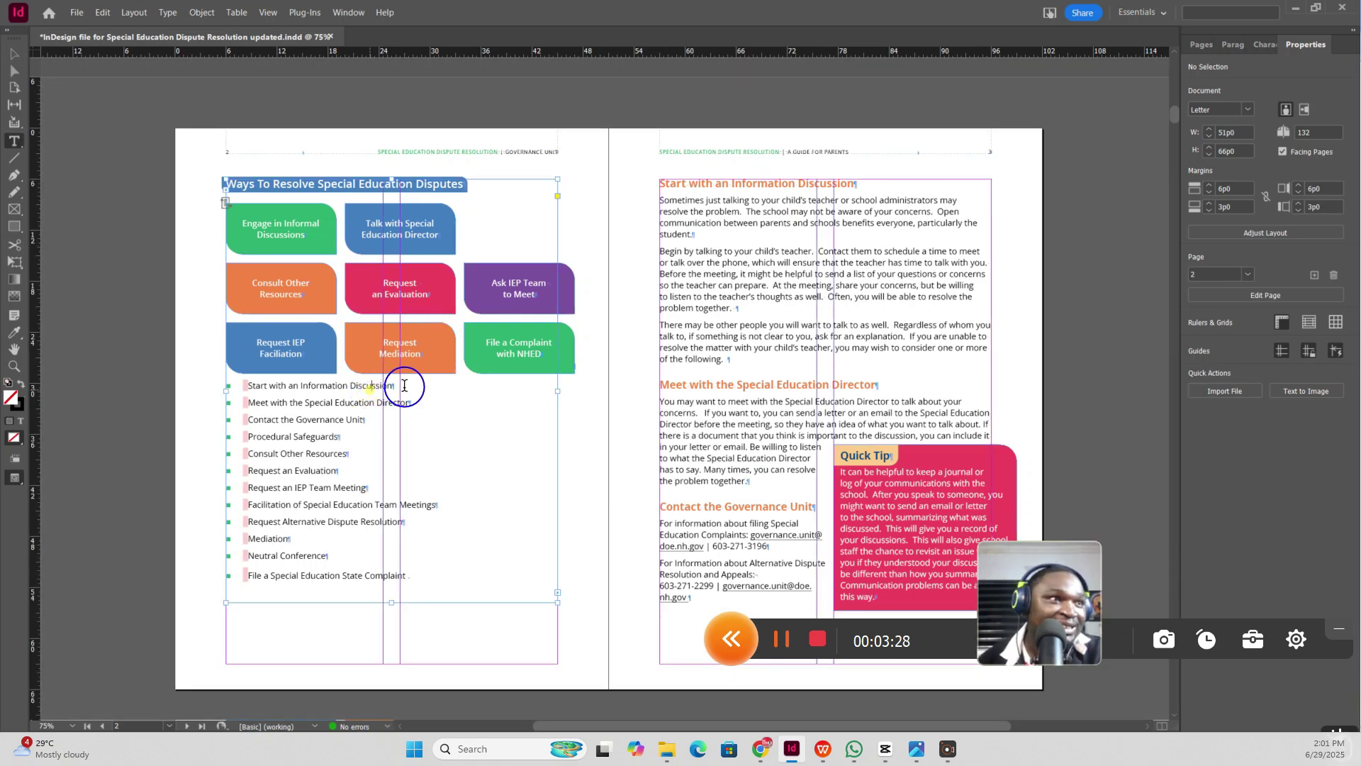
drag(394, 385, 262, 387)
right_click(262, 387)
mouse_move(349, 645)
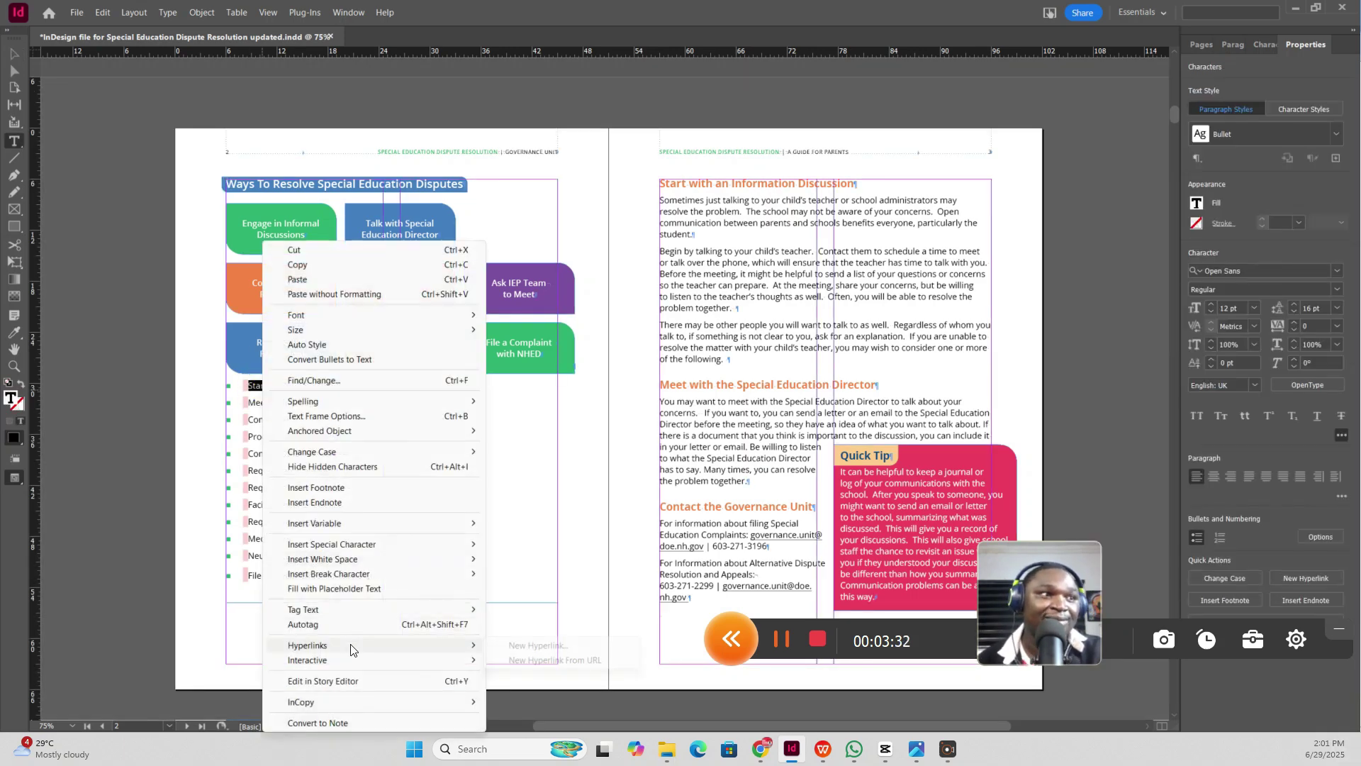
click(537, 644)
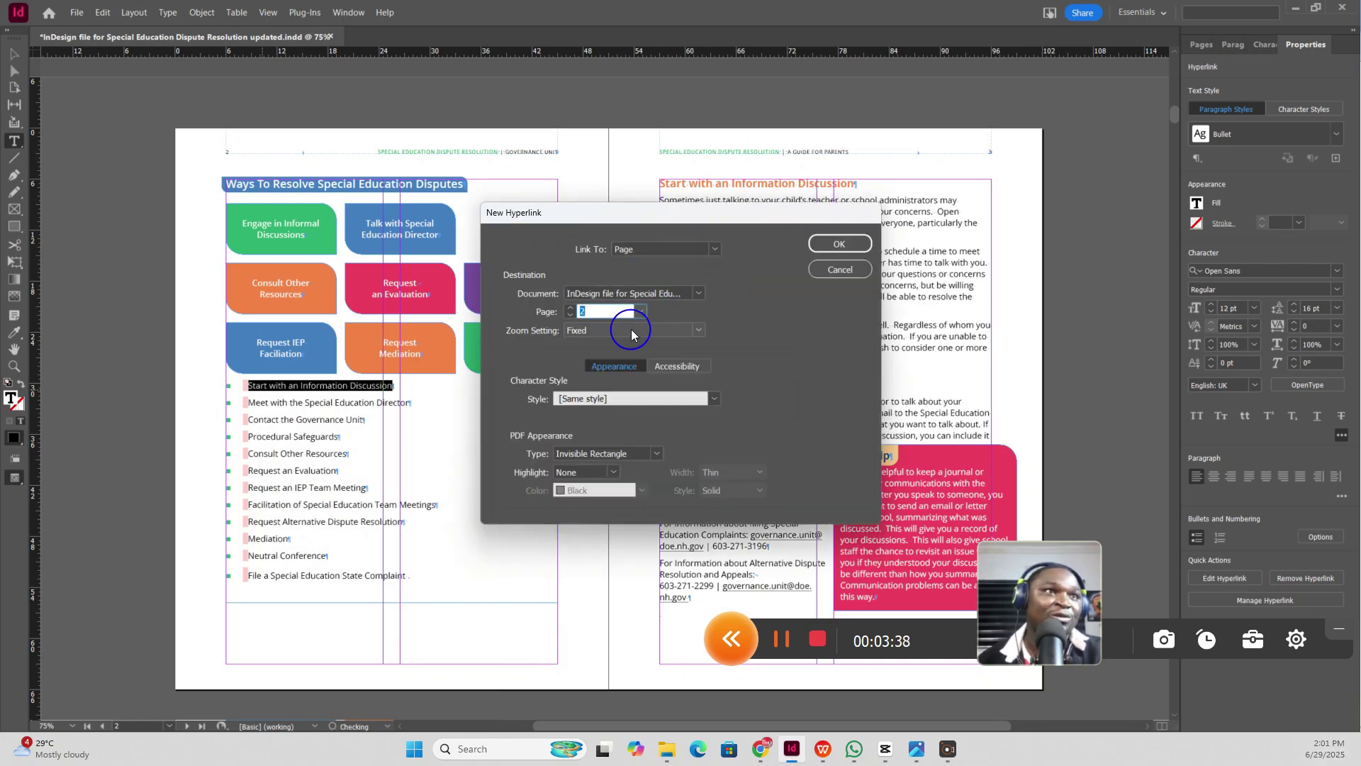
click(640, 312)
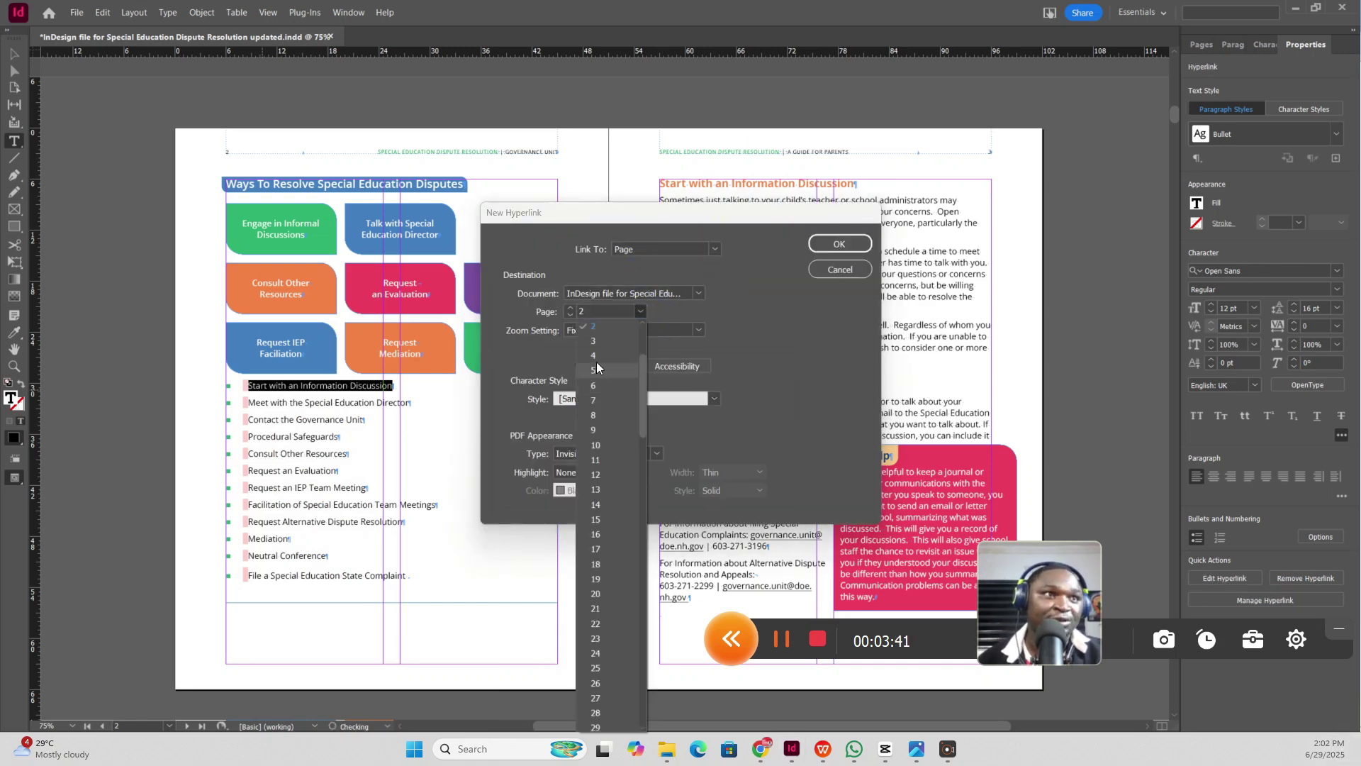
click(597, 345)
key(Return)
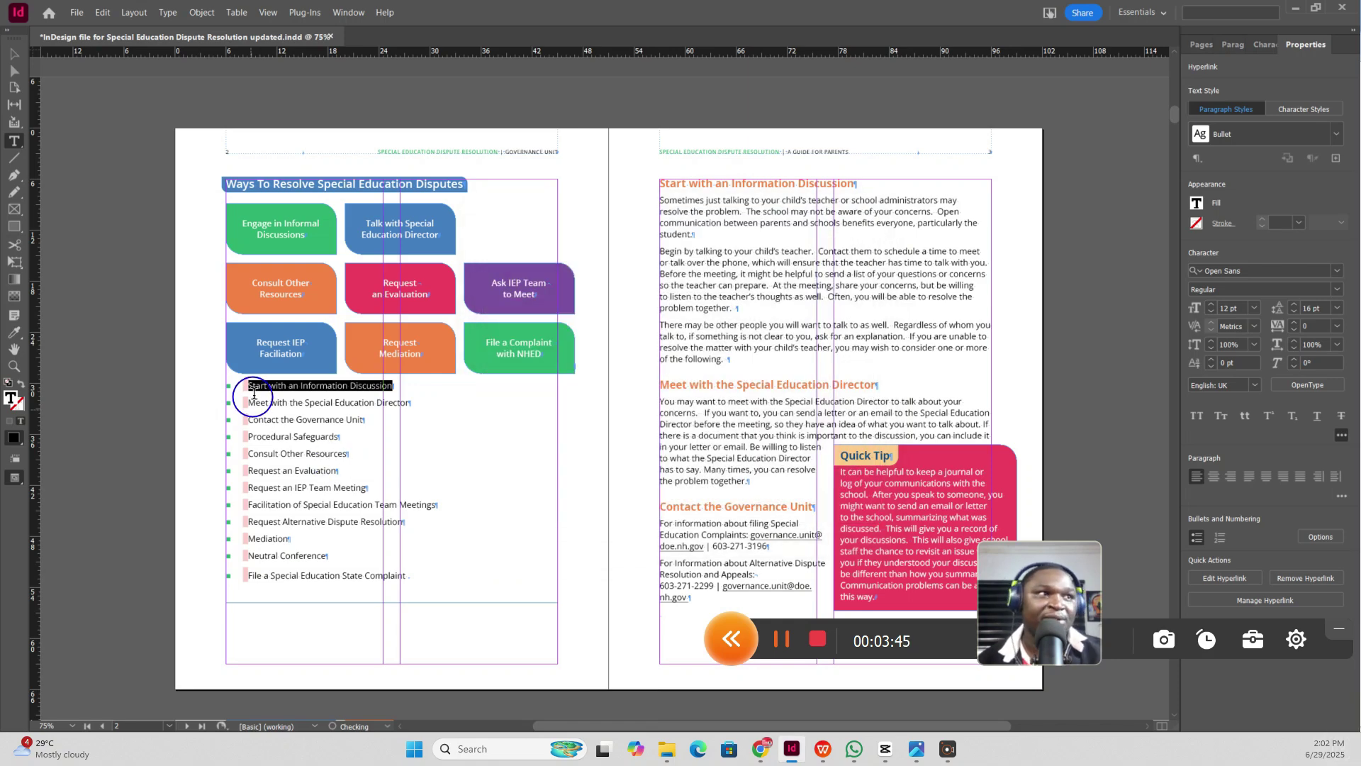
click(268, 402)
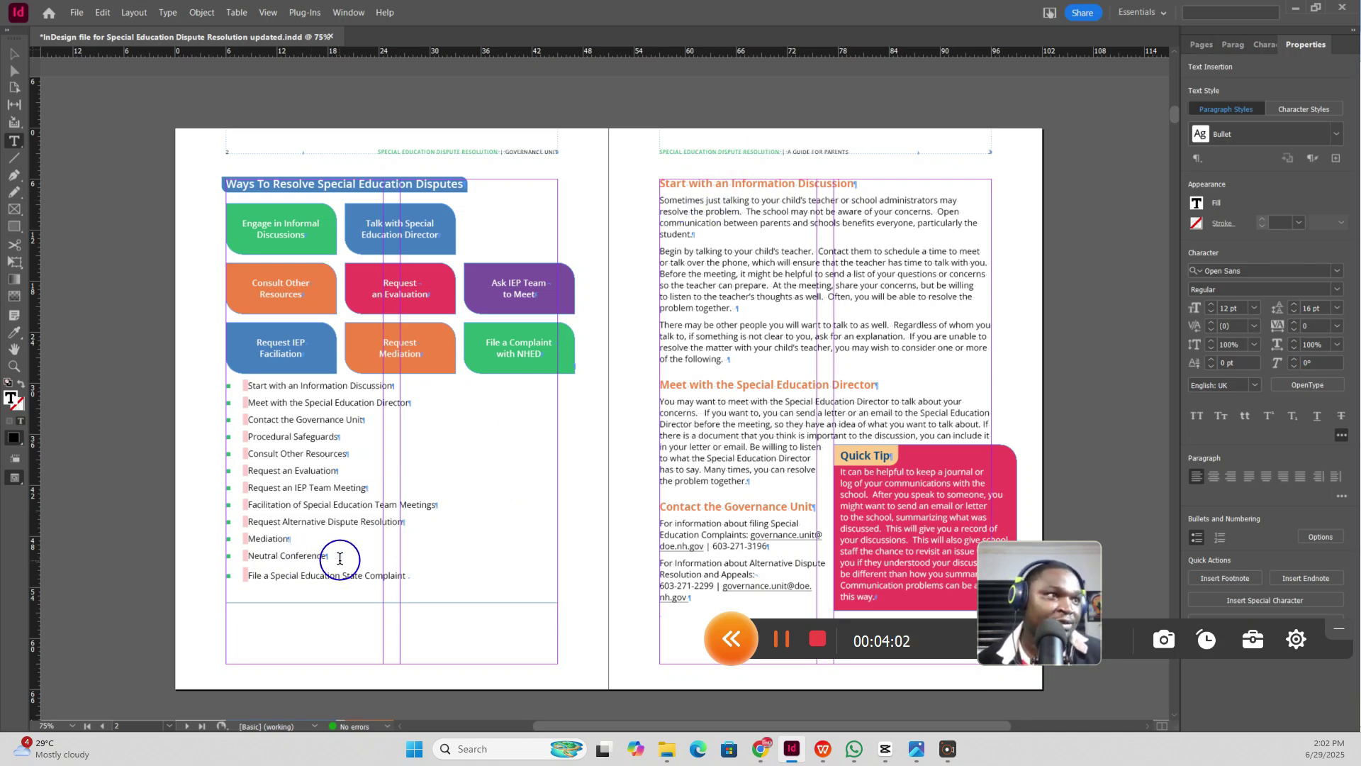
Hyperlink the "Neutral Conference" bullet on page 2 to page 16, using Page as the link type.
drag(343, 557, 250, 557)
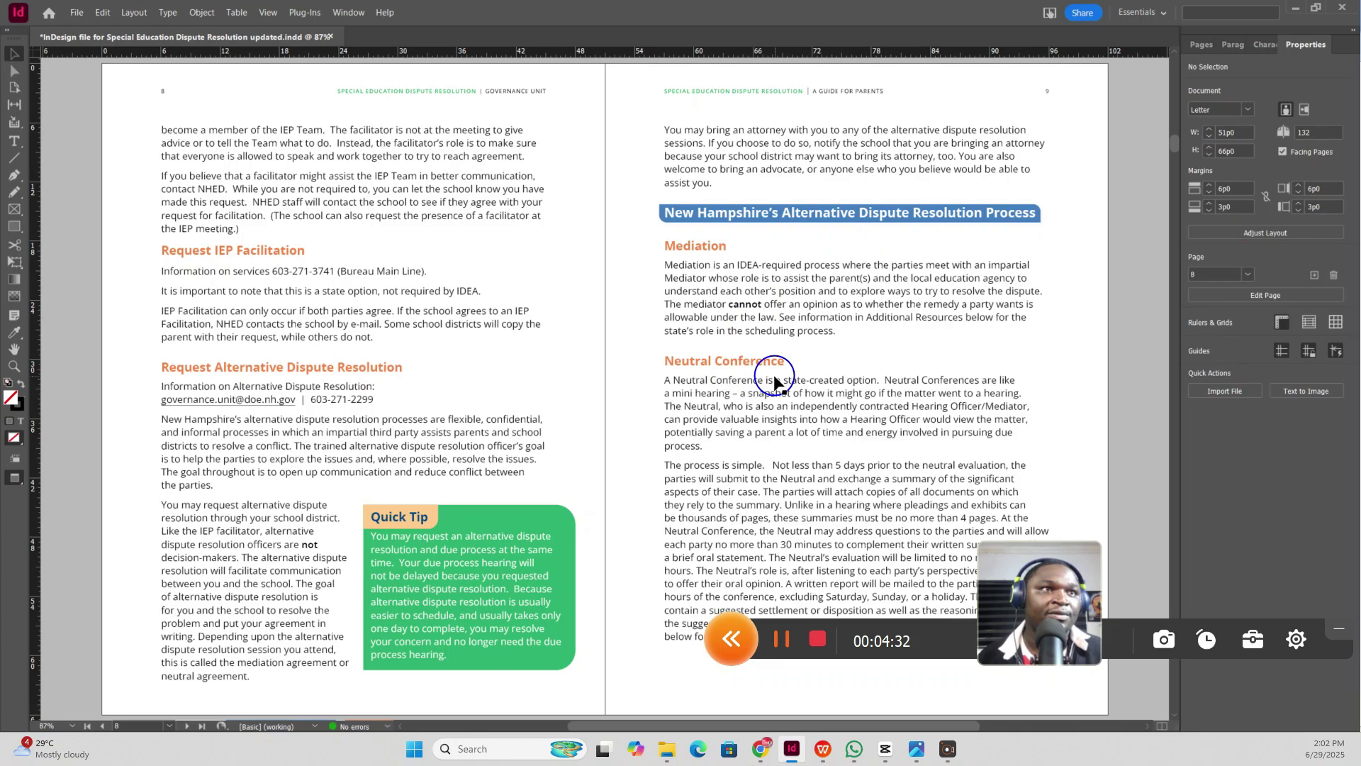
scroll(775, 383, up, 20)
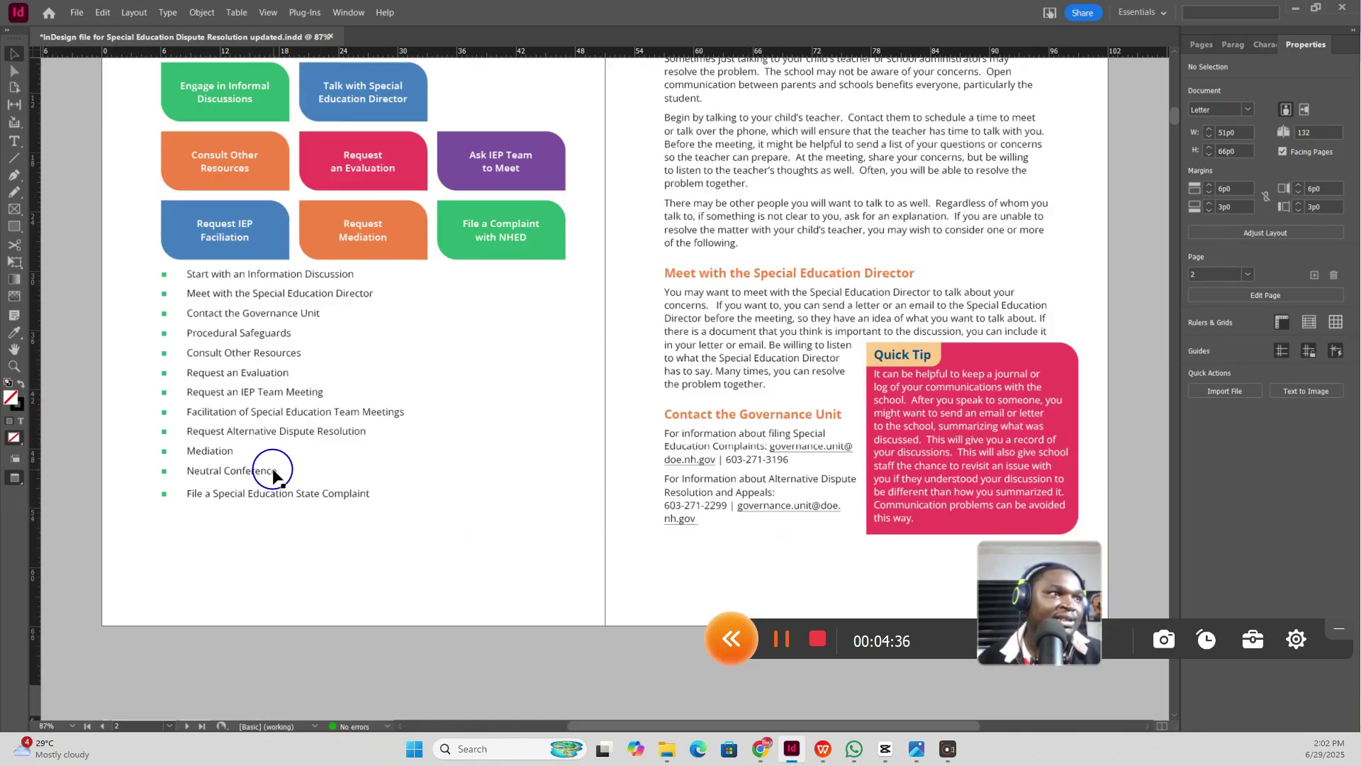
triple_click(256, 470)
right_click(209, 482)
mouse_move(269, 644)
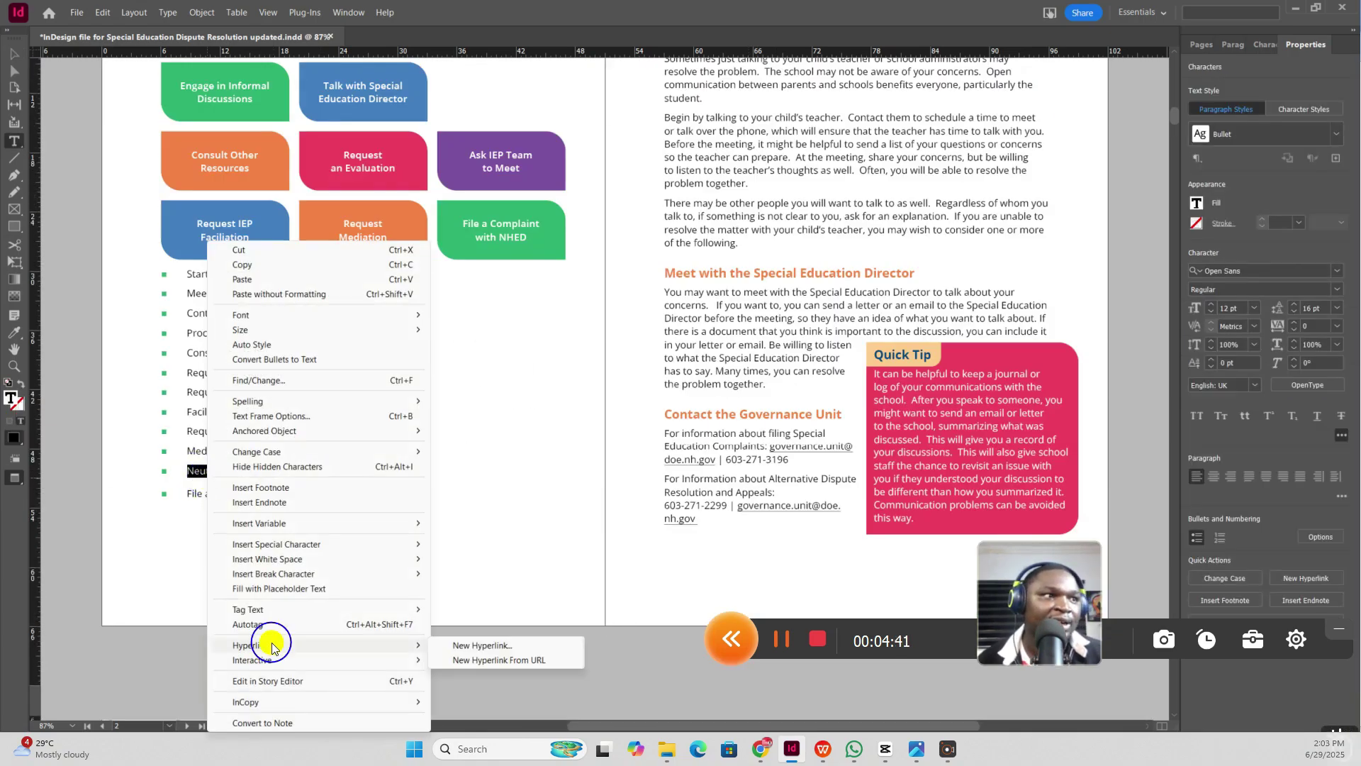
click(497, 644)
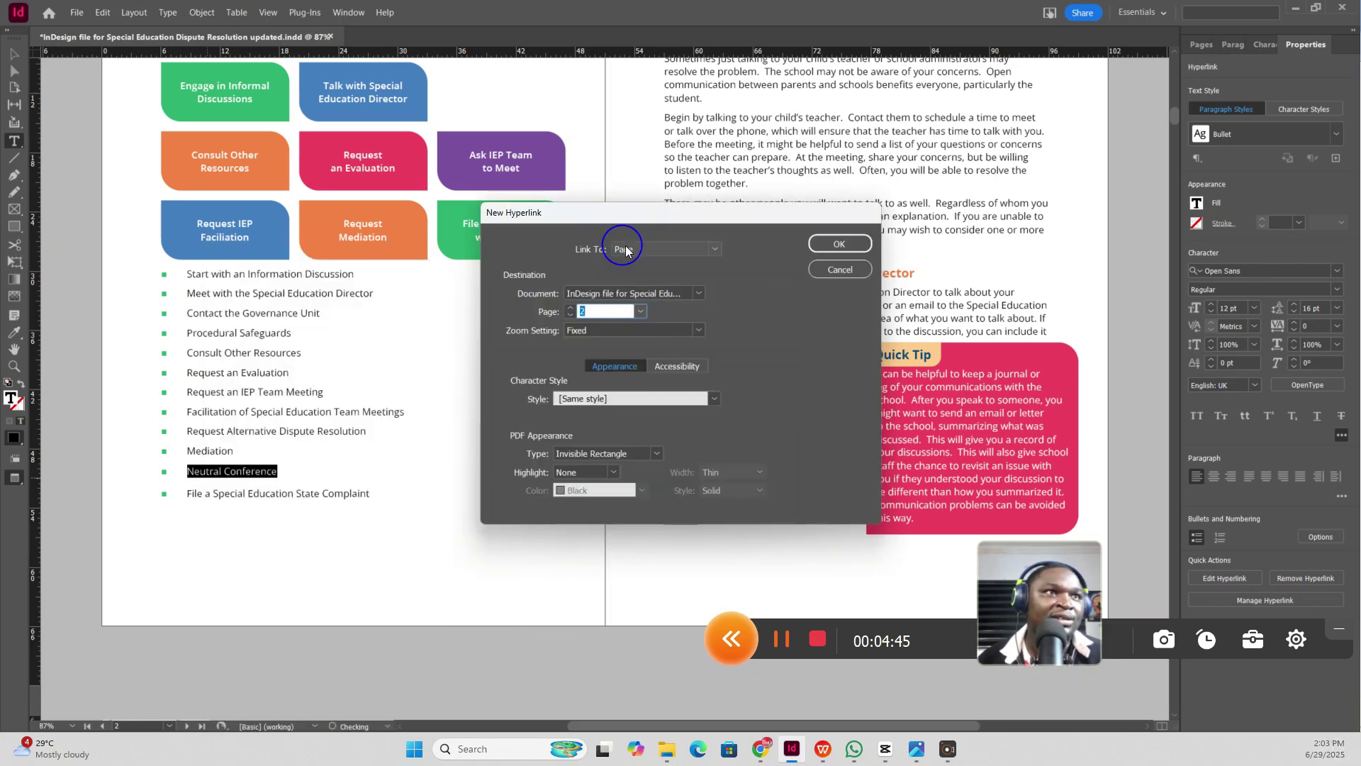
click(715, 248)
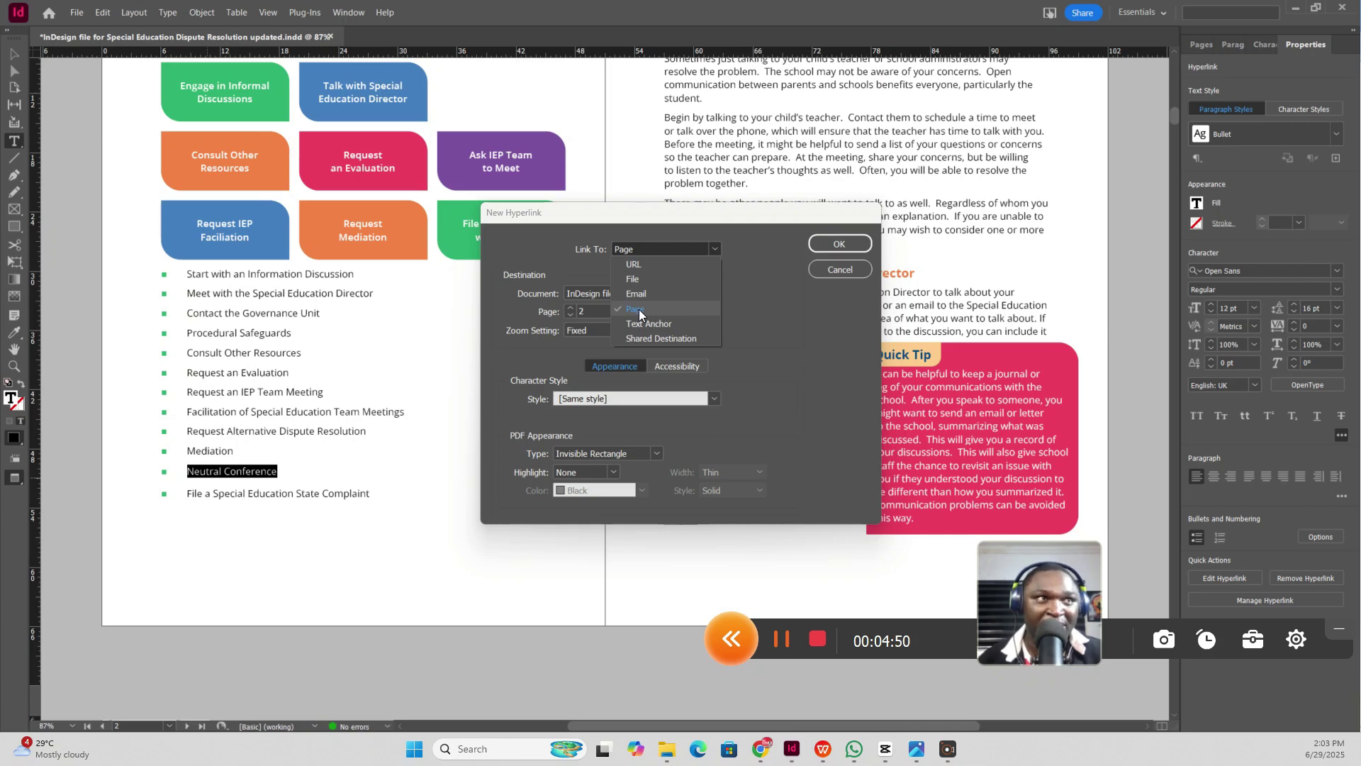
click(640, 315)
click(640, 312)
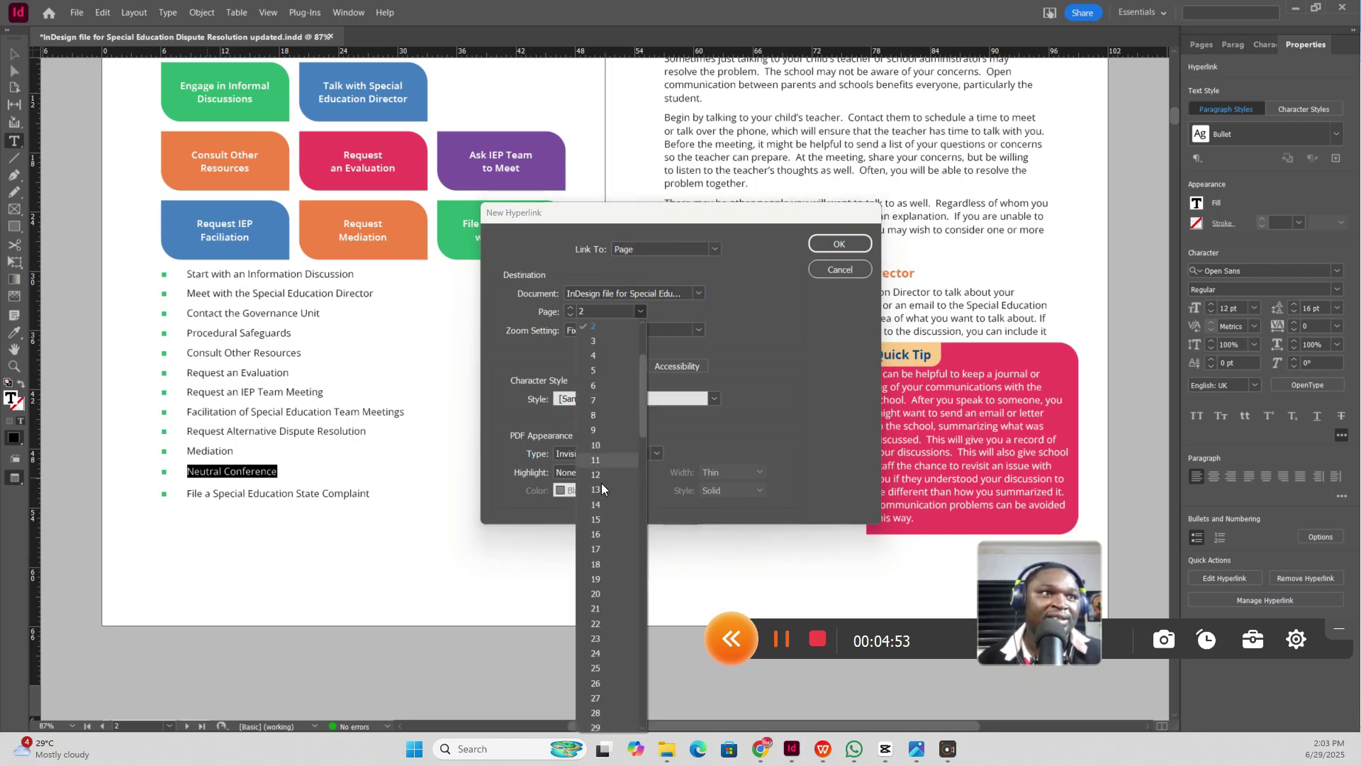
click(594, 533)
click(839, 243)
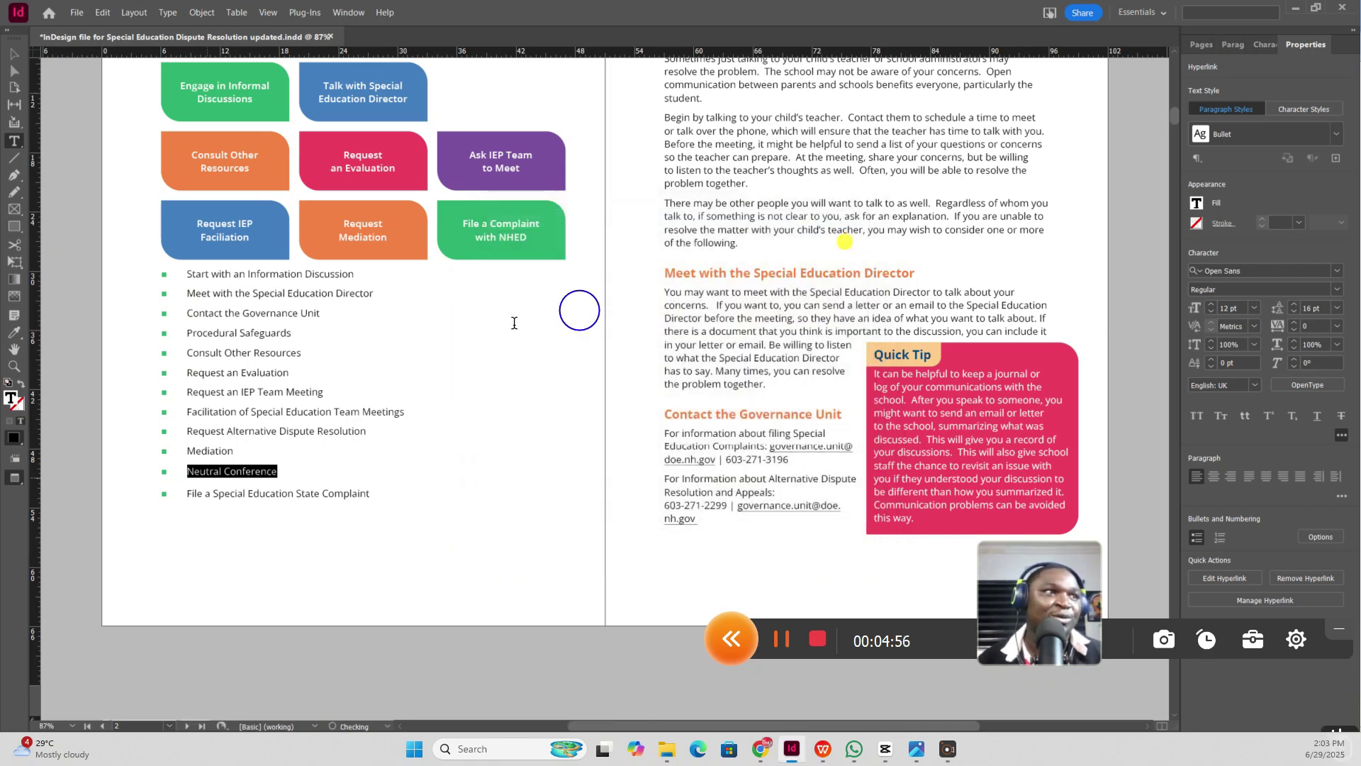
click(514, 322)
click(247, 324)
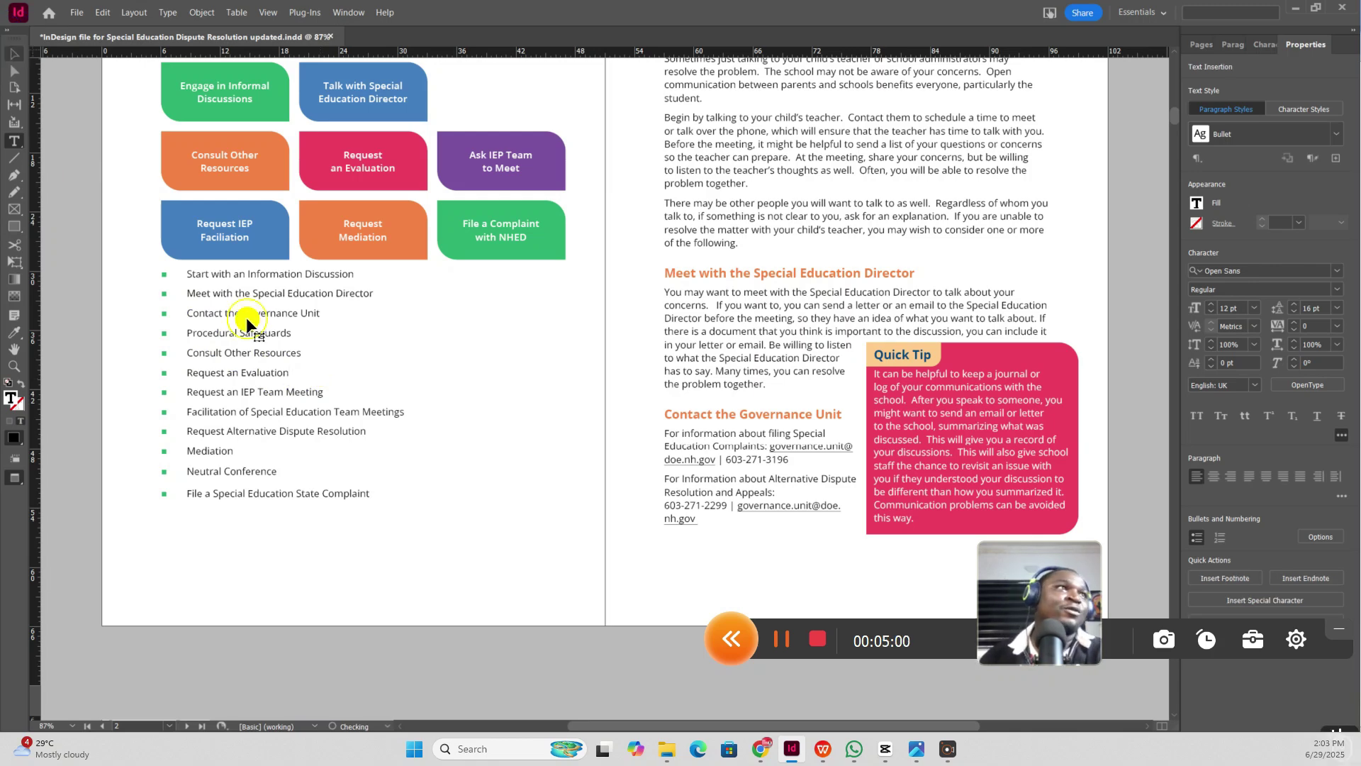
Show the frame edges and hidden characters on the page 2 and 3 spread and return it to Preview mode.
key(Escape)
key(w)
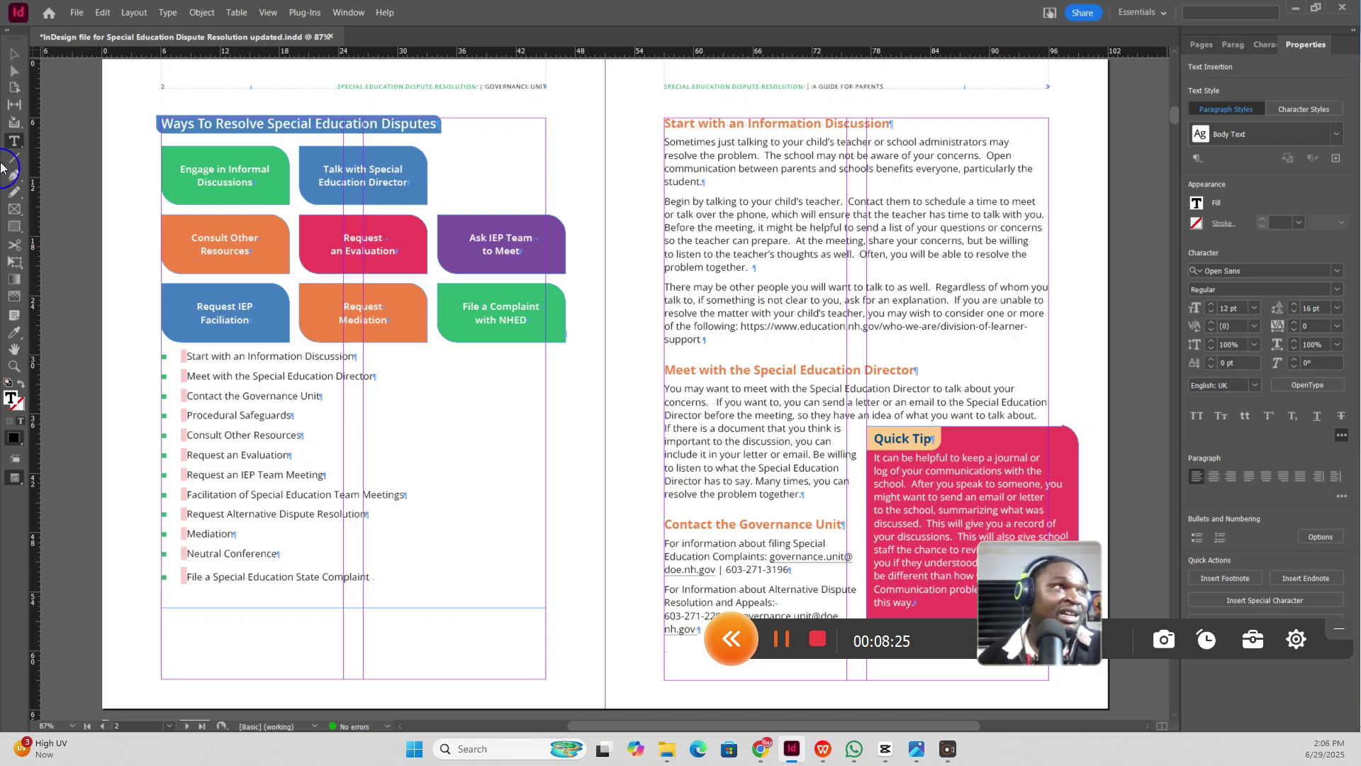
key(Escape)
key(w)
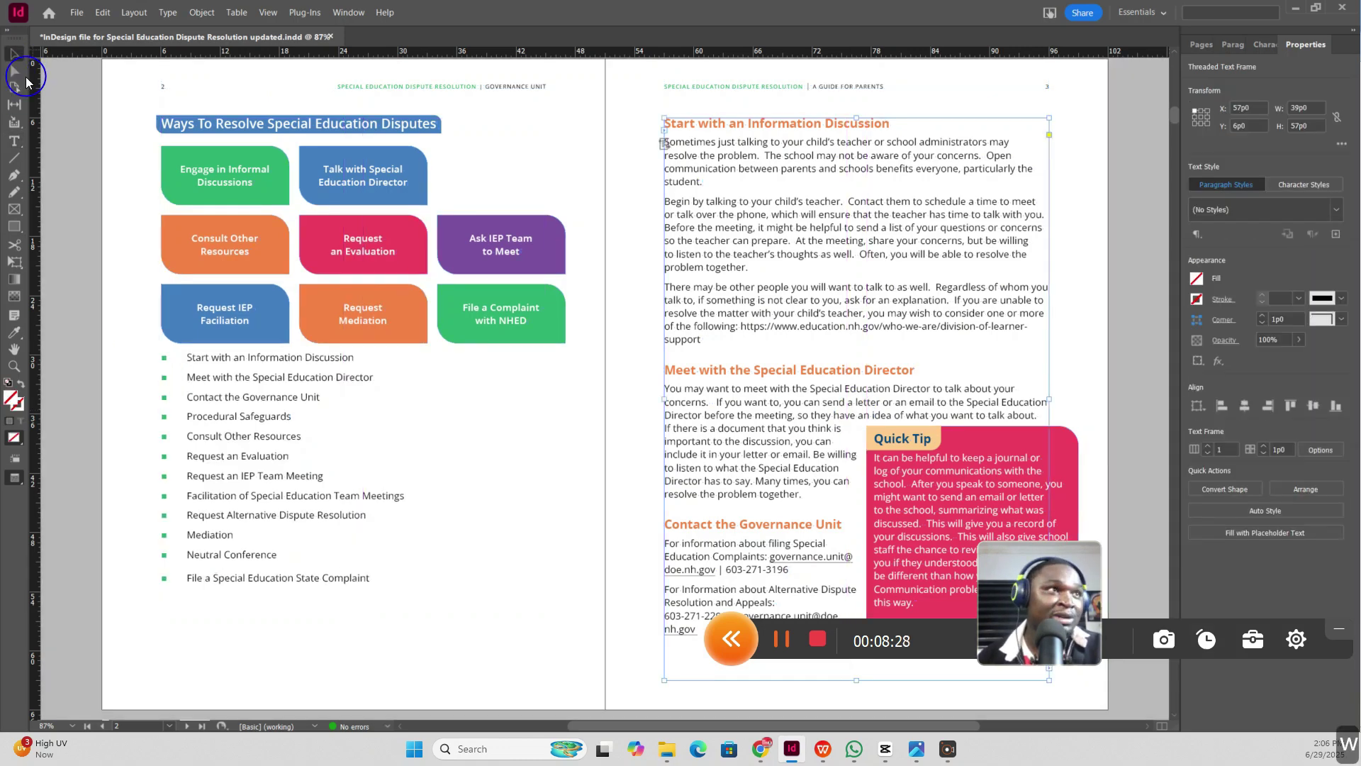
Hyperlink the education.nh.gov web address under "Start with an Information Discussion" on page 3, using URL as the link type.
double_click(754, 327)
key(ctrl+=)
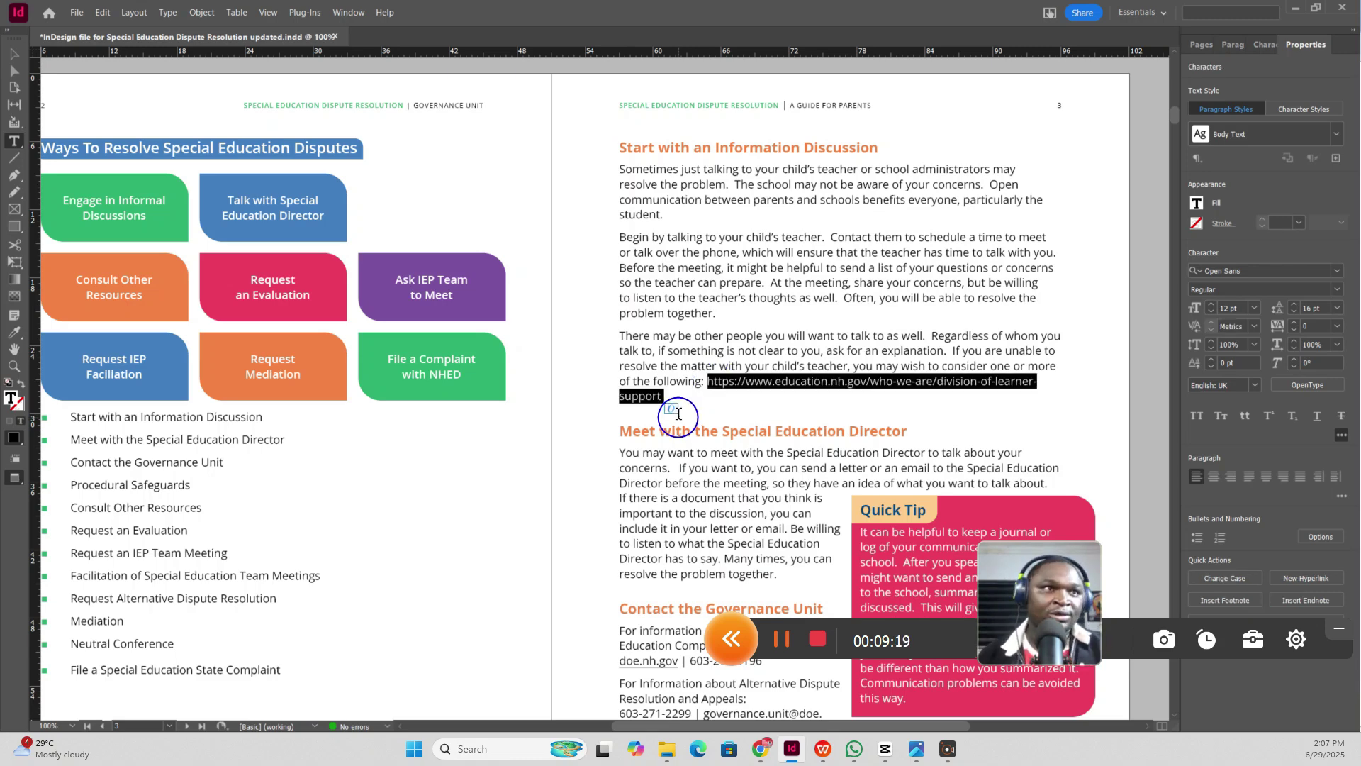
click(661, 396)
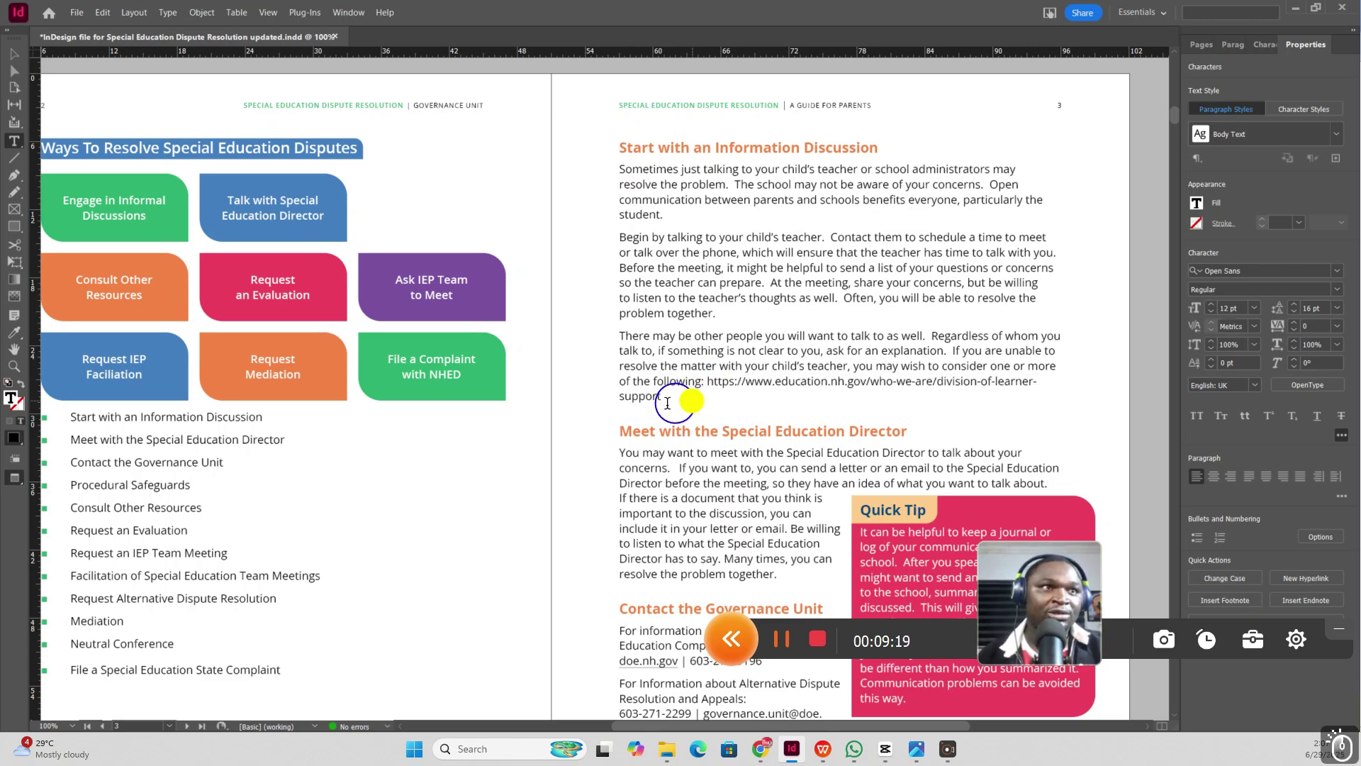
drag(662, 397, 708, 383)
right_click(714, 381)
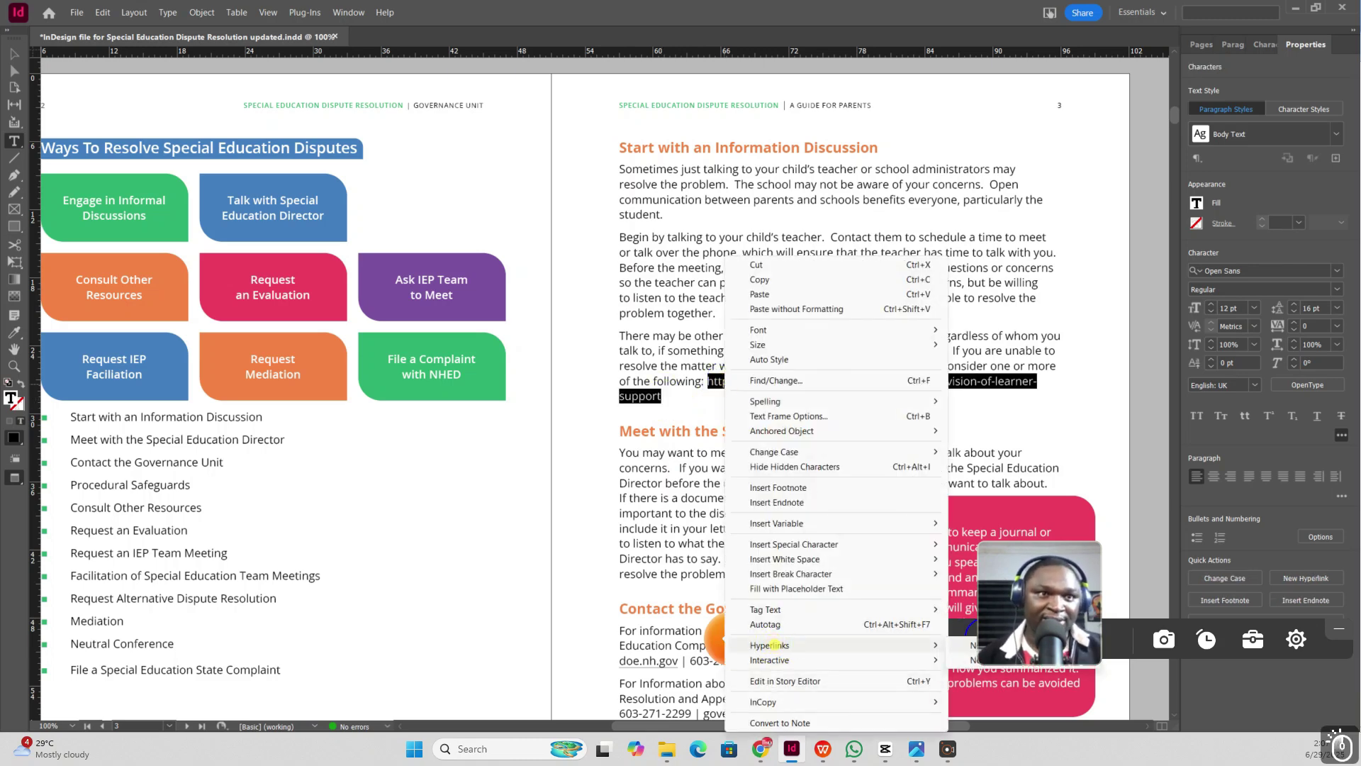
click(774, 645)
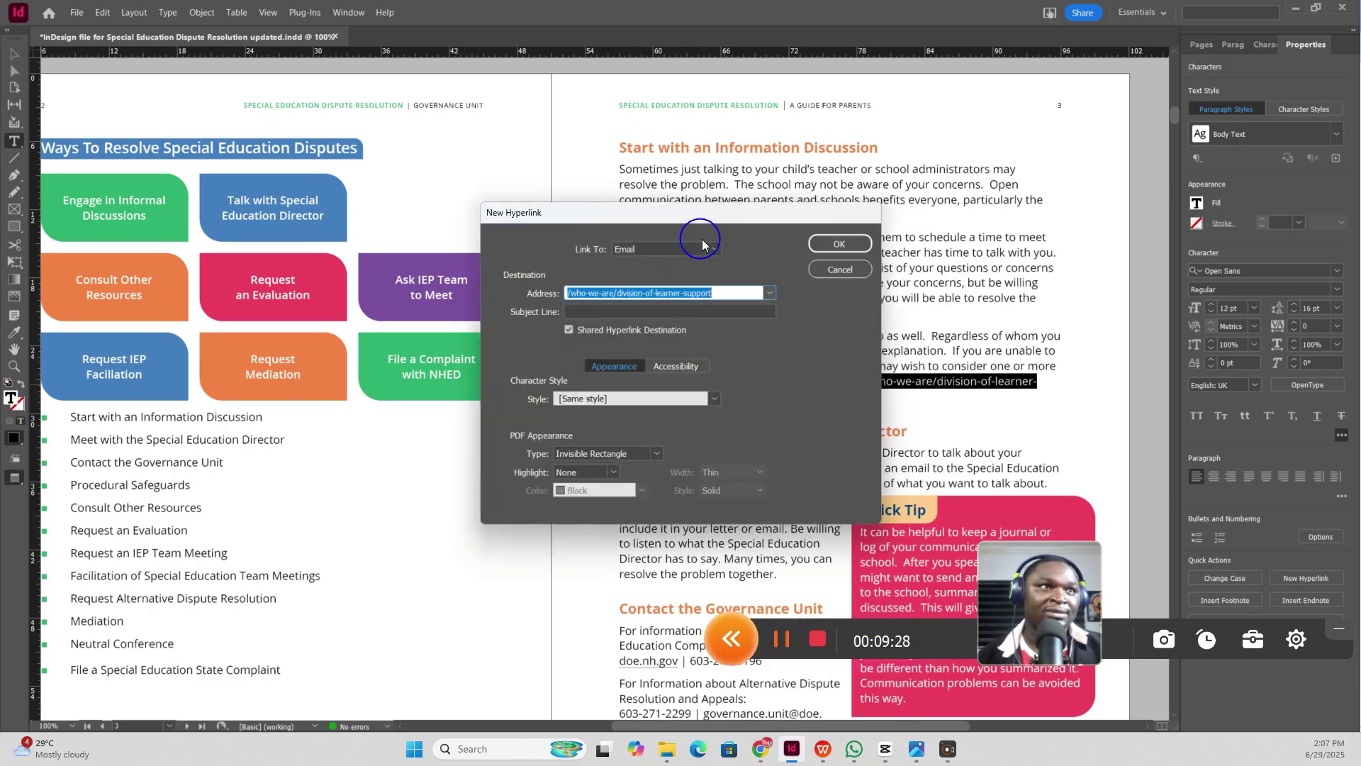
click(699, 249)
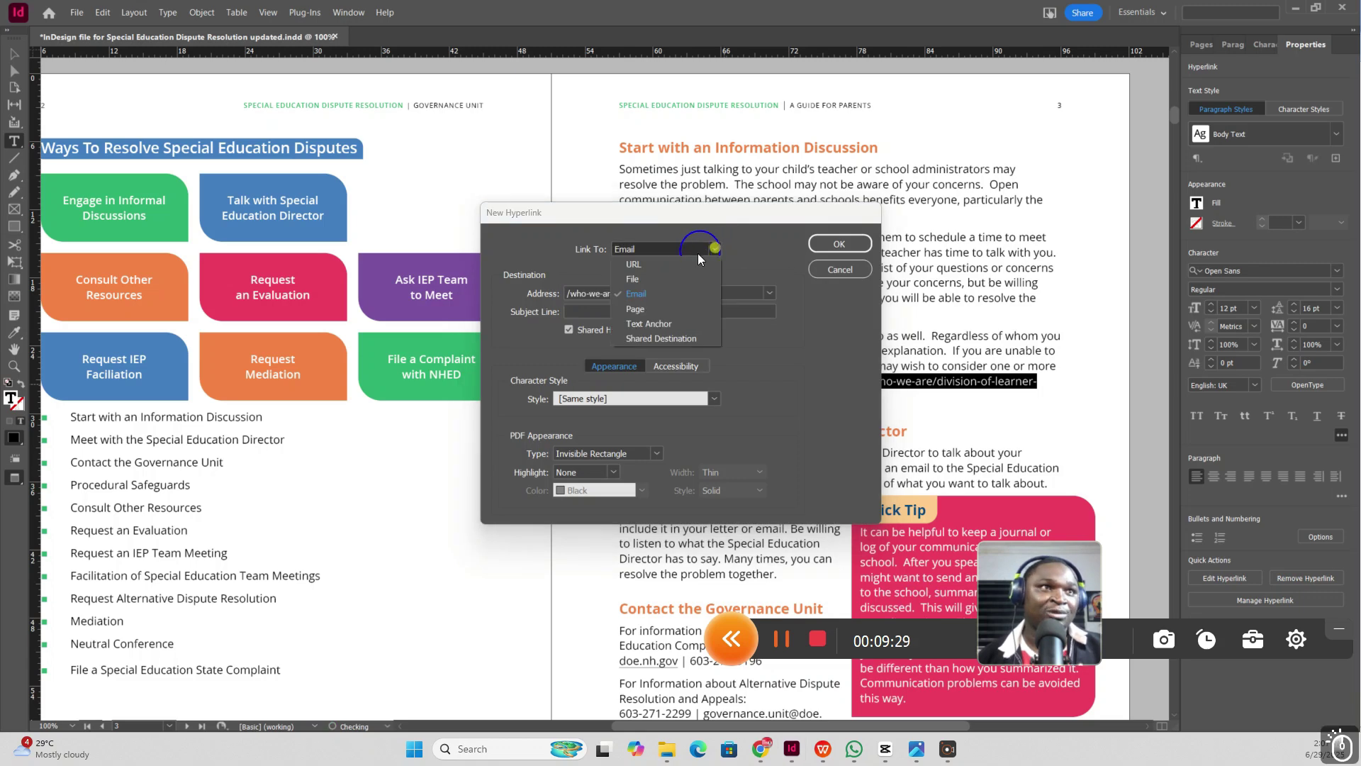
click(661, 264)
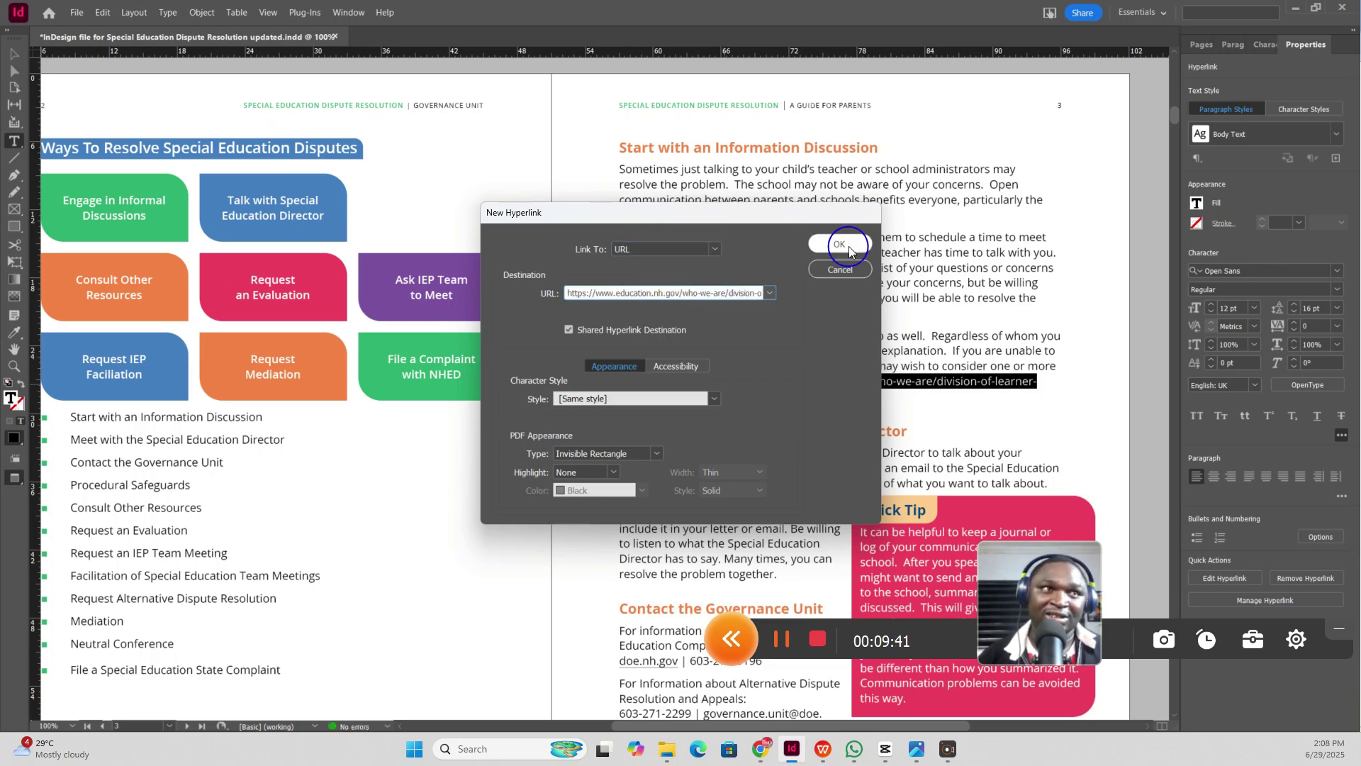
click(839, 243)
click(820, 383)
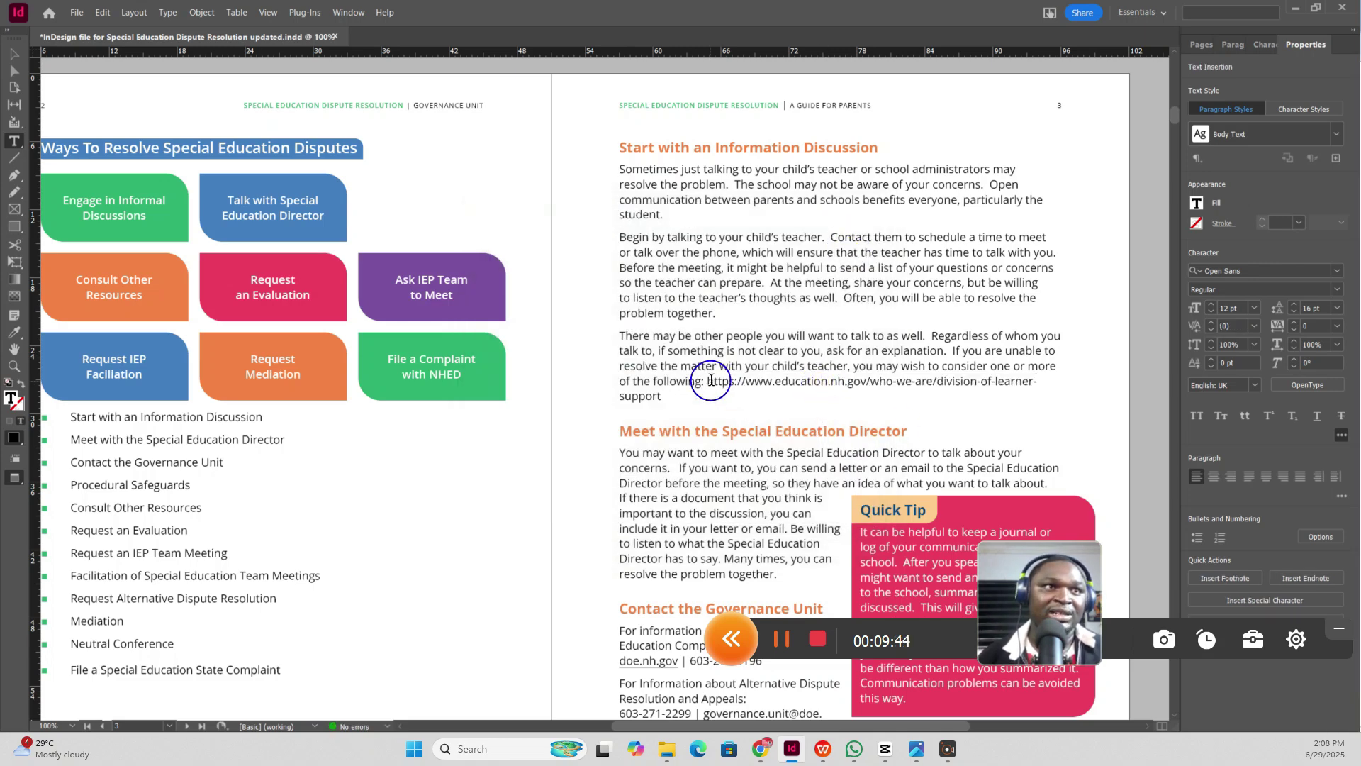
drag(709, 382, 720, 393)
click(793, 377)
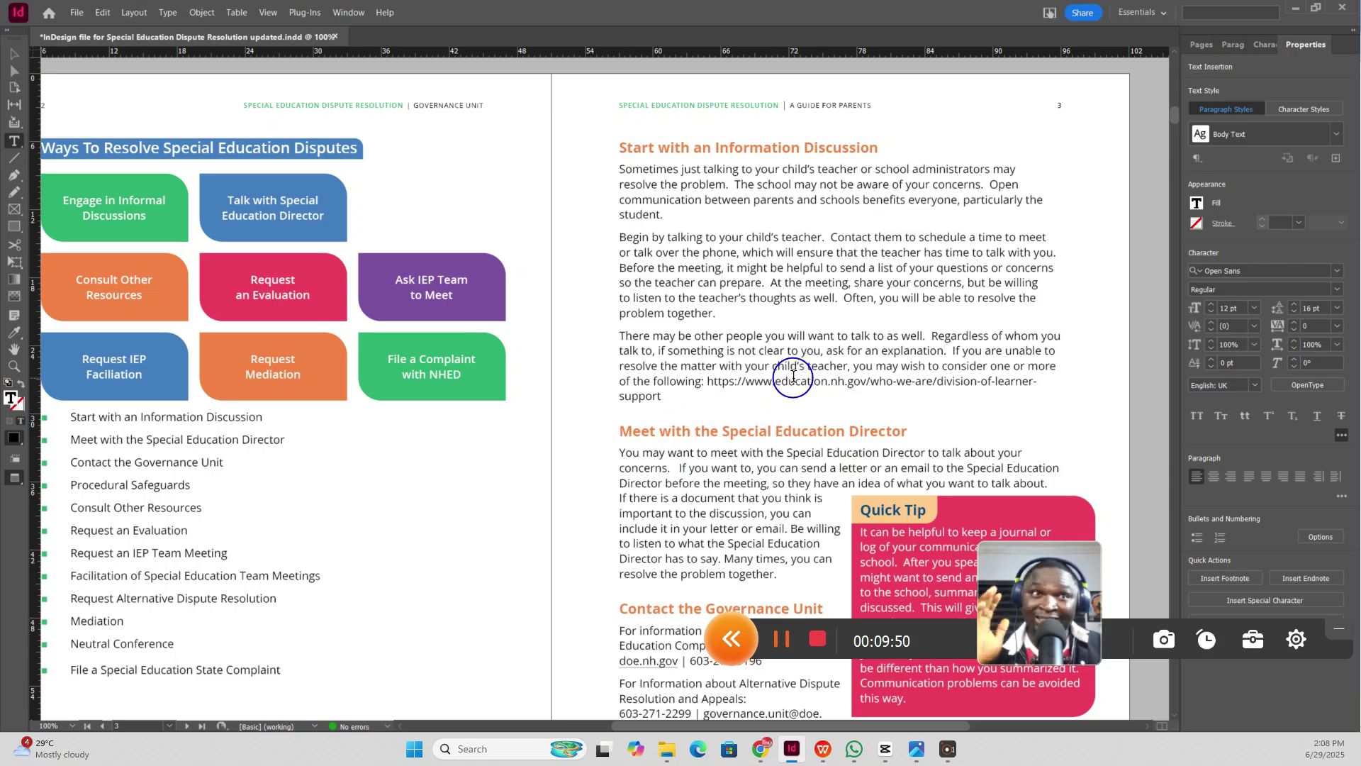
double_click(715, 385)
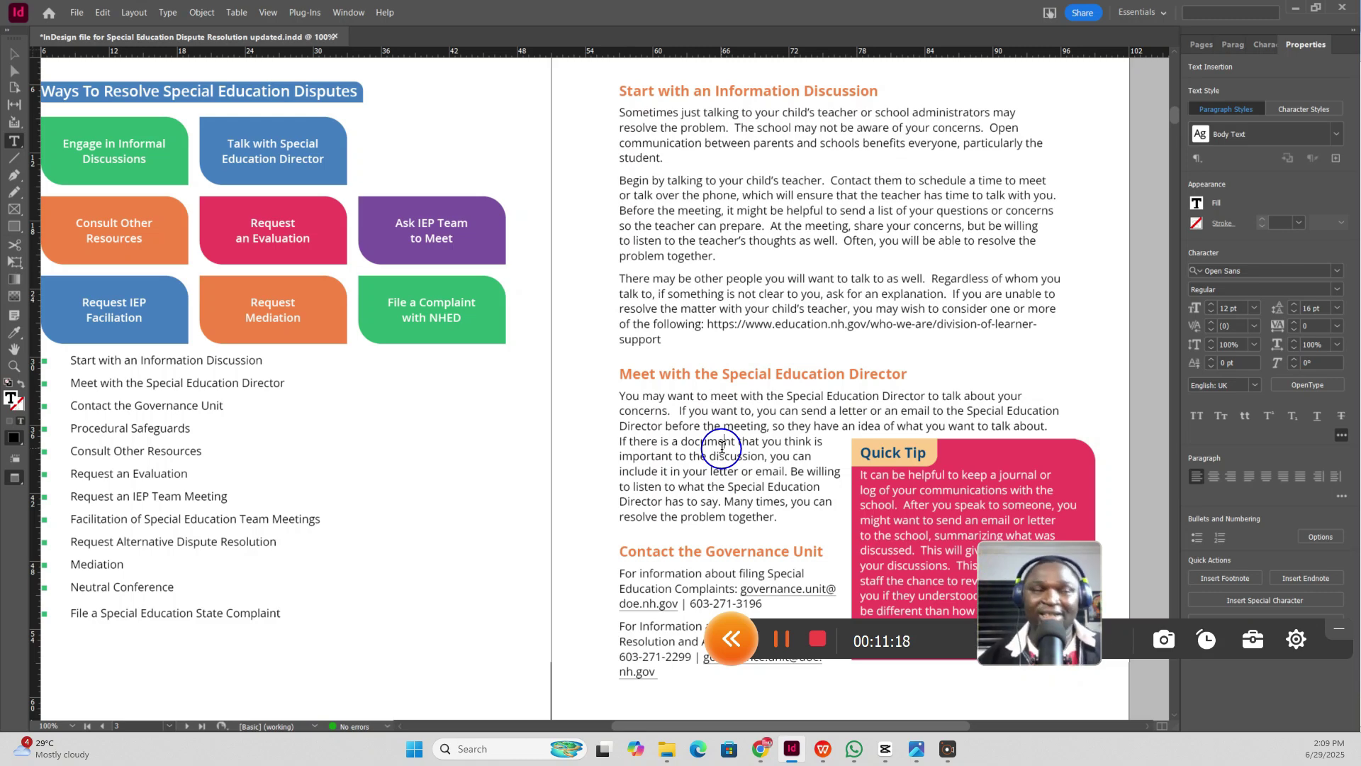
Edit the hyperlink on the first e-mail address under "Contact the Governance Unit" on page 3, with Email as its link type.
scroll(777, 556, down, 1)
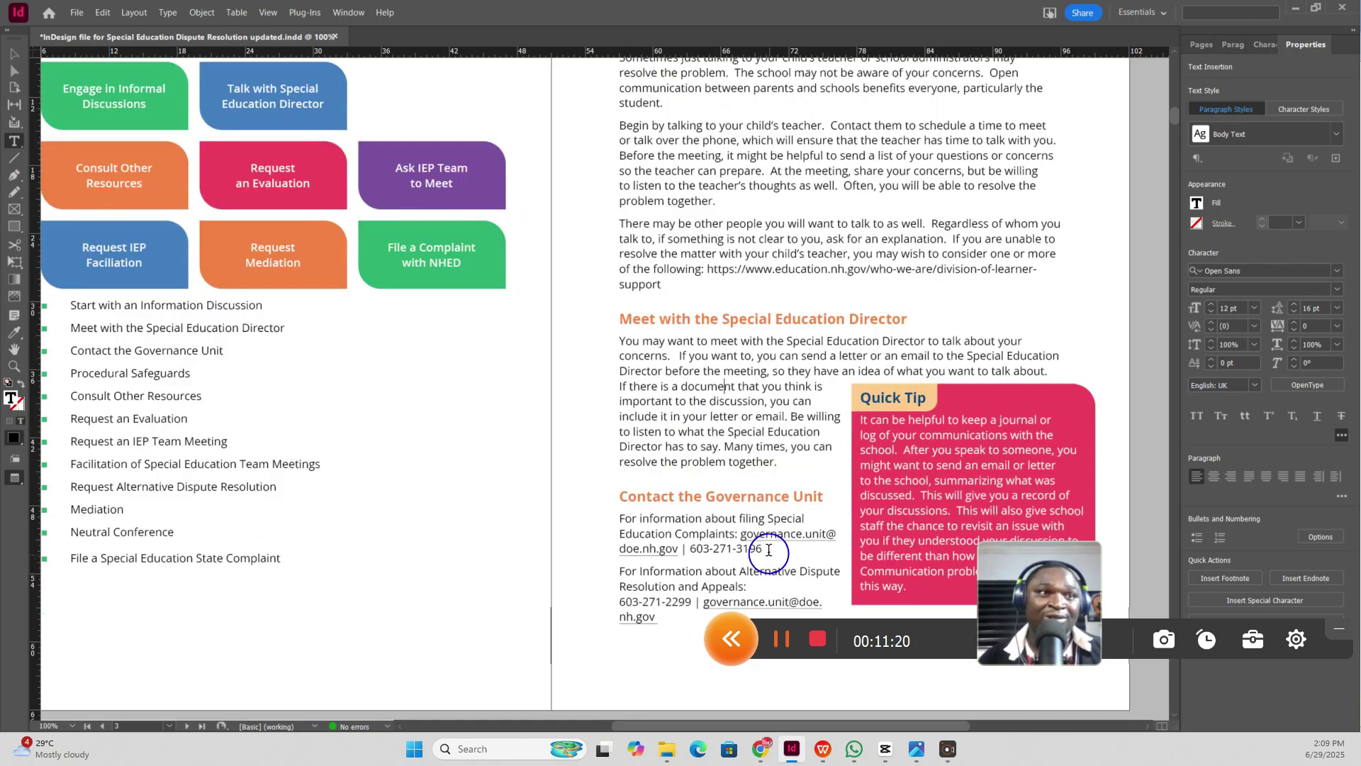
drag(741, 536, 679, 549)
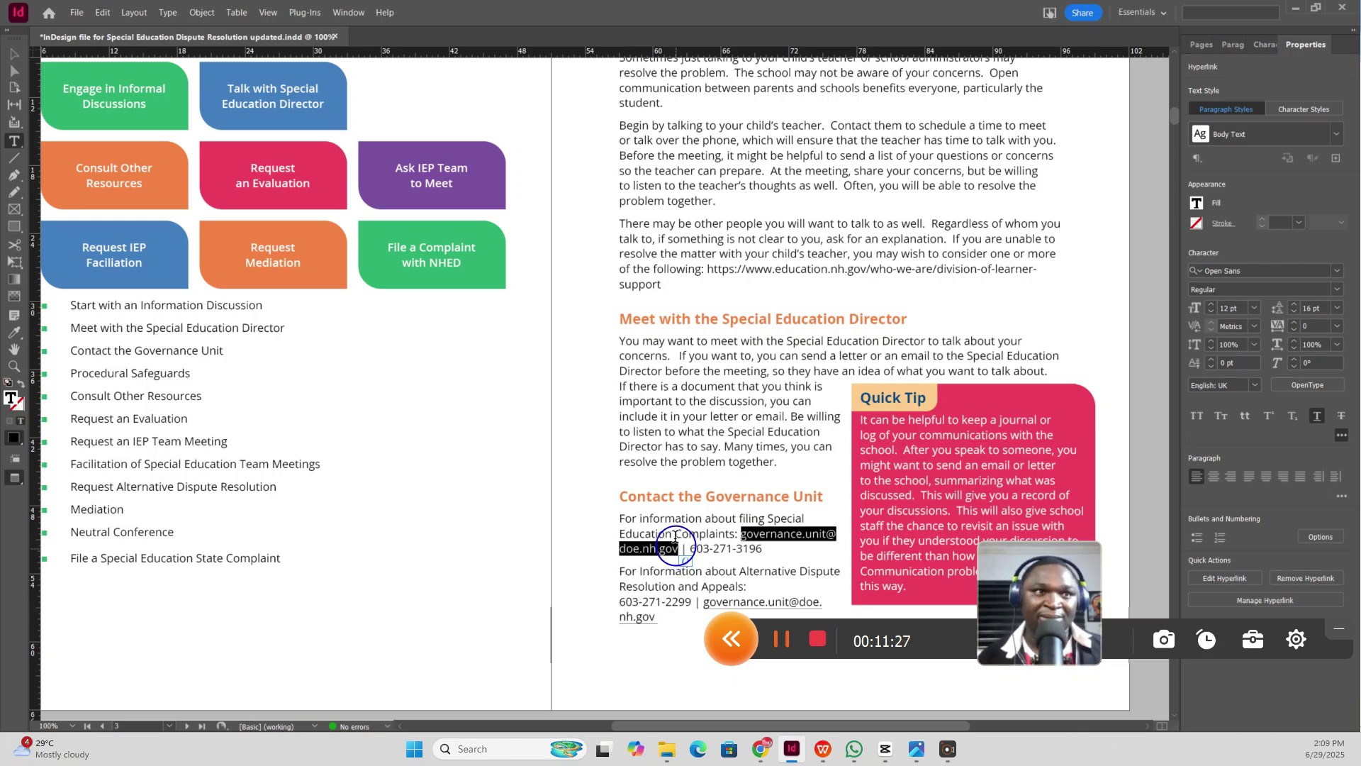
right_click(772, 540)
mouse_move(823, 460)
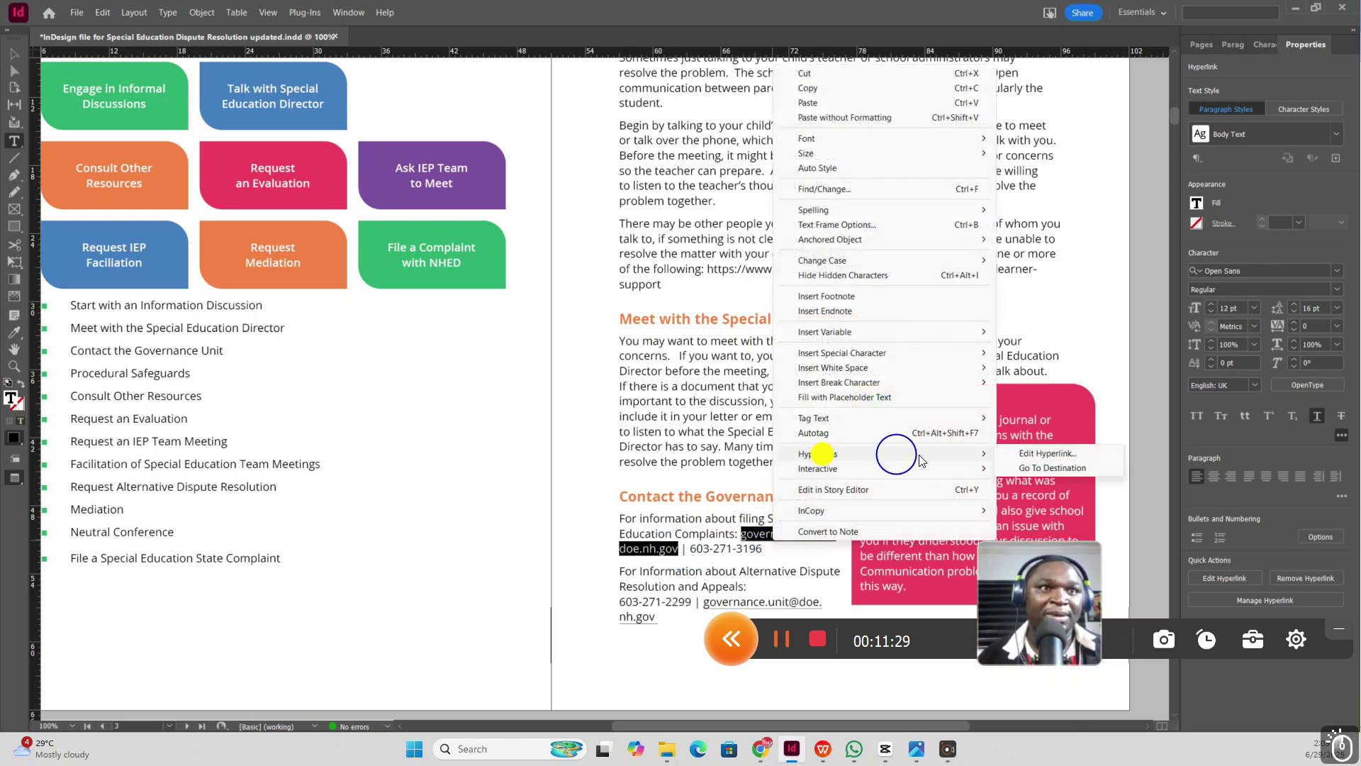
click(996, 459)
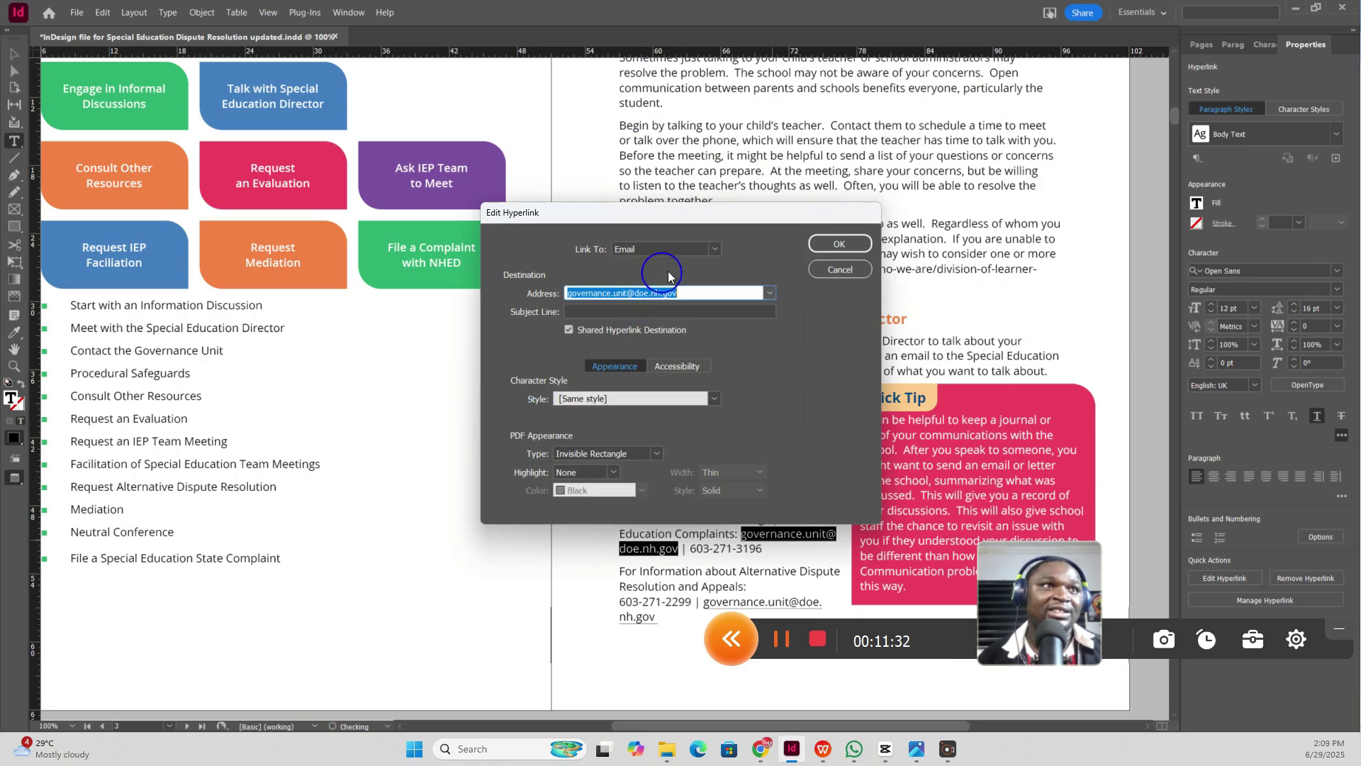
click(714, 248)
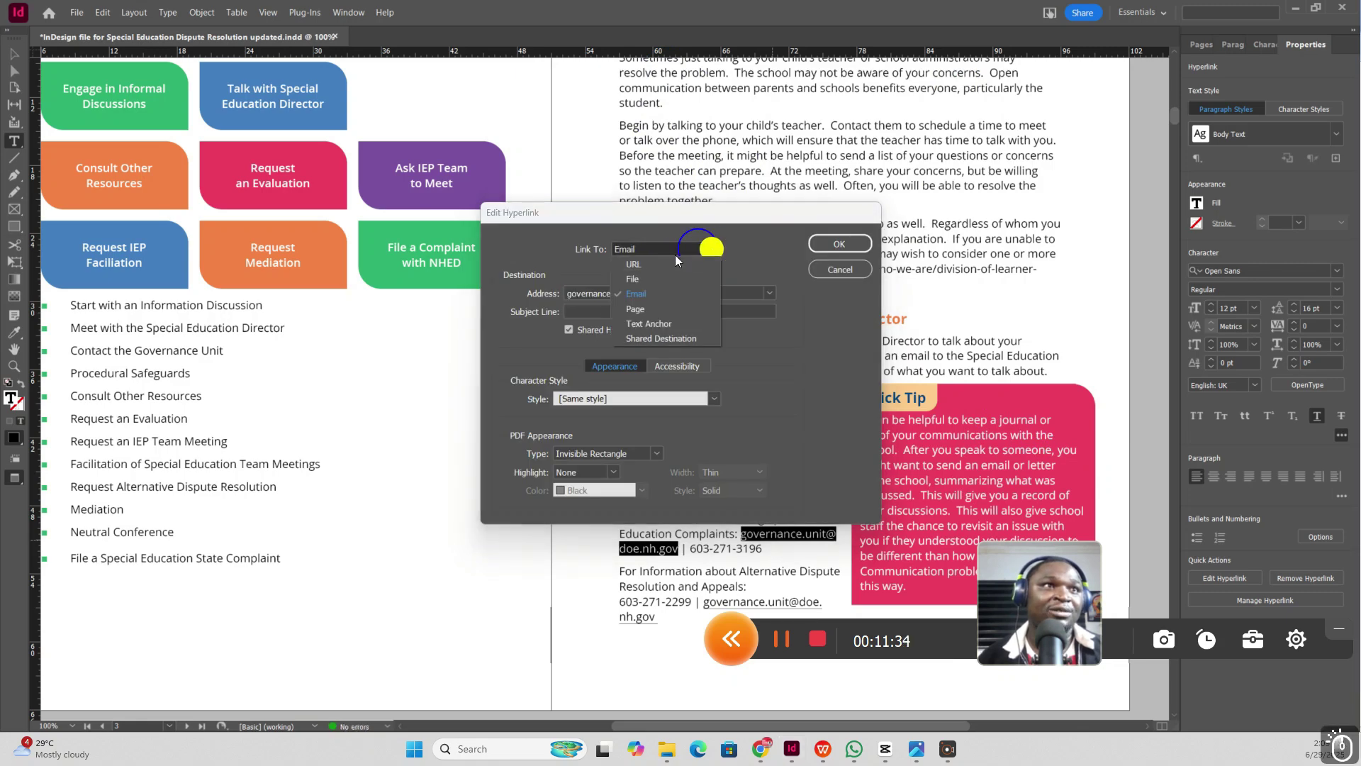
click(682, 295)
click(649, 310)
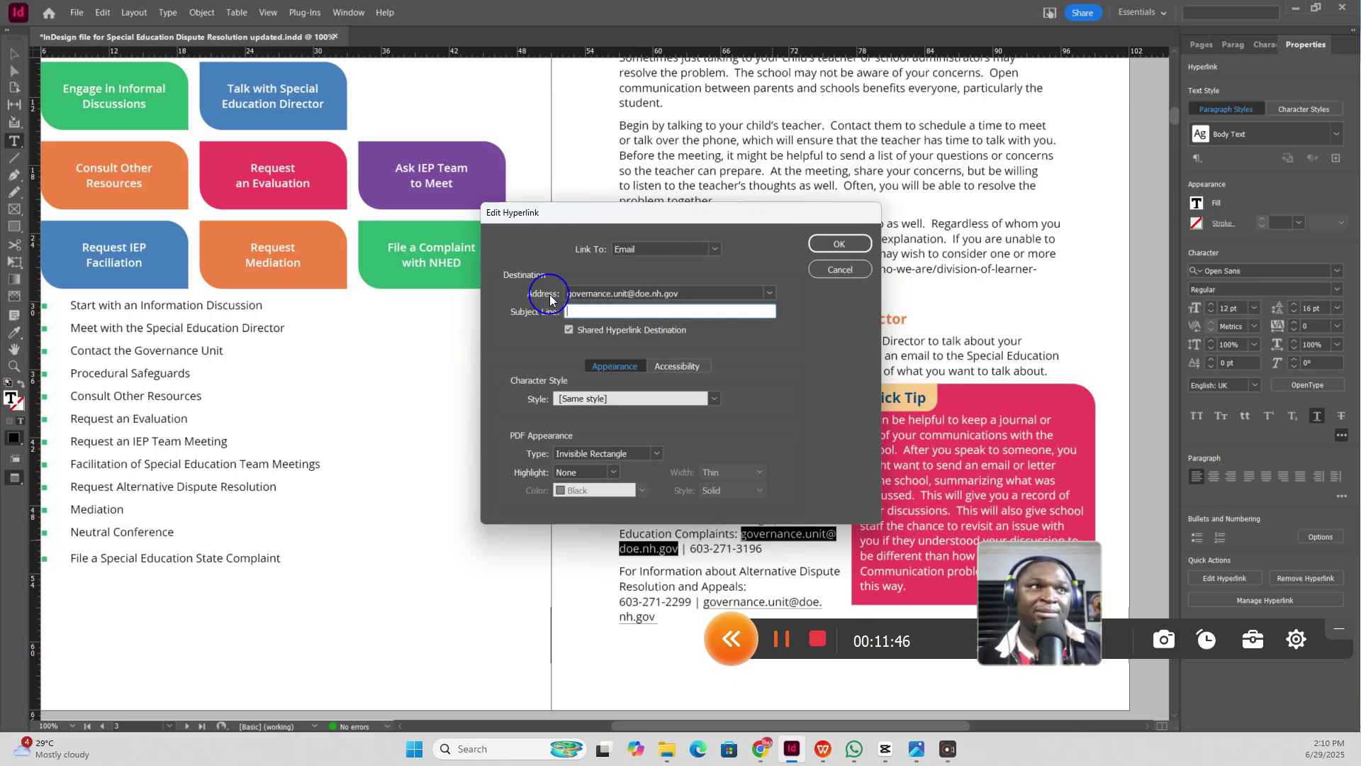
click(693, 293)
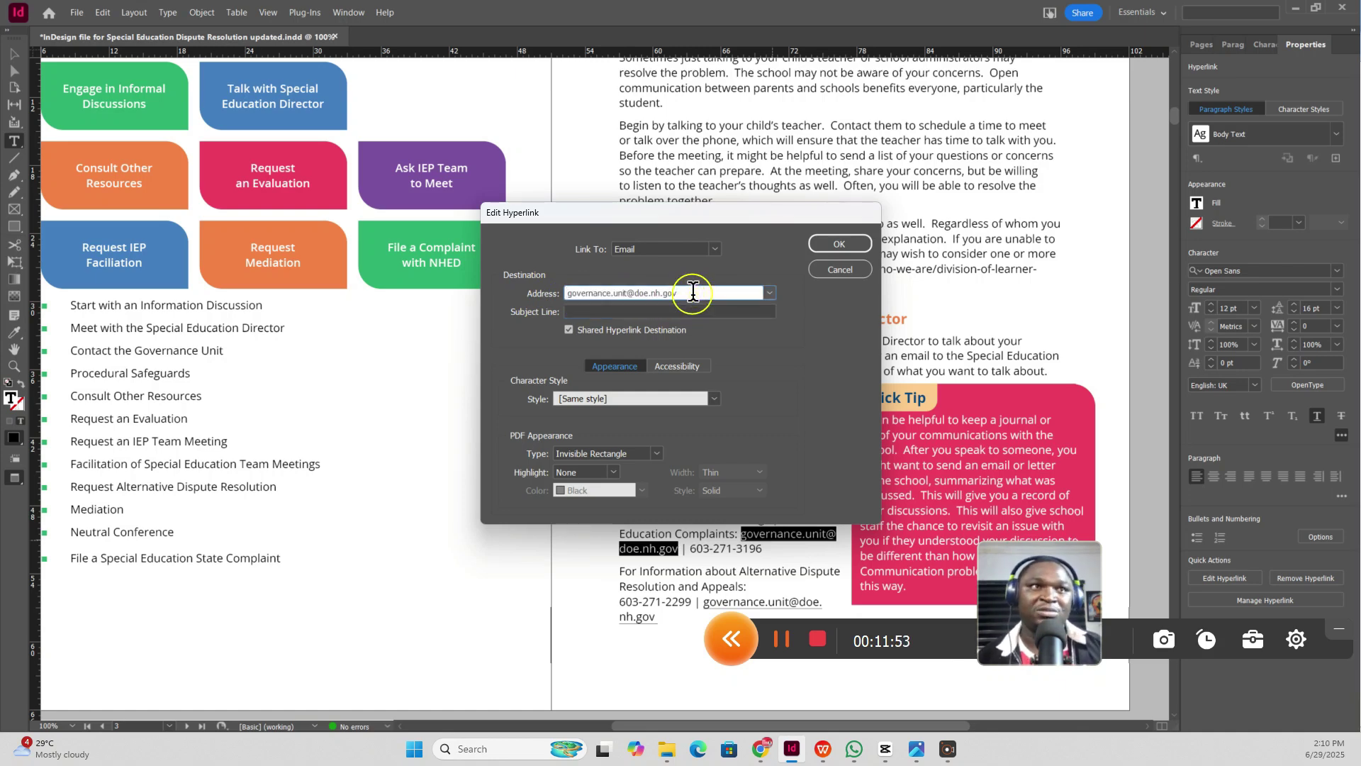
click(839, 243)
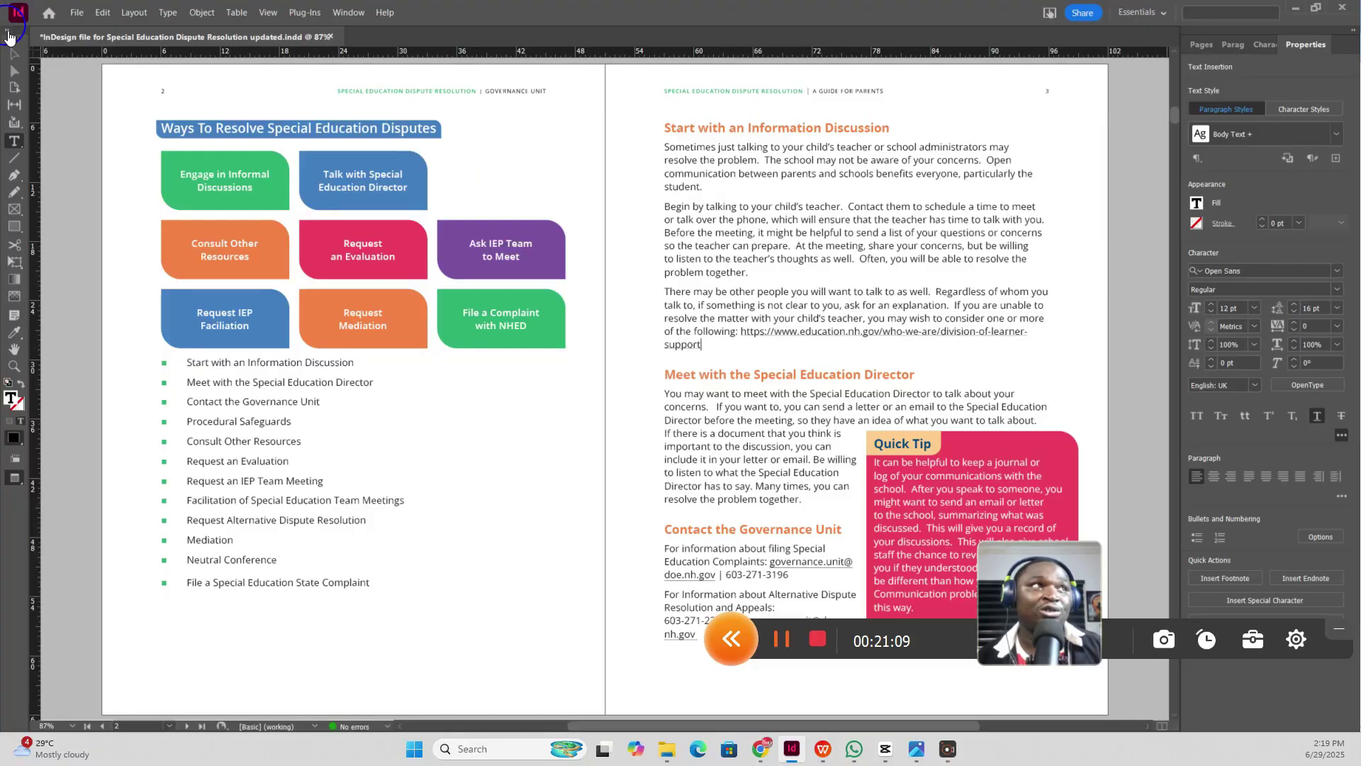
Begin exporting the document with Adobe PDF (Interactive) as the file type.
click(13, 54)
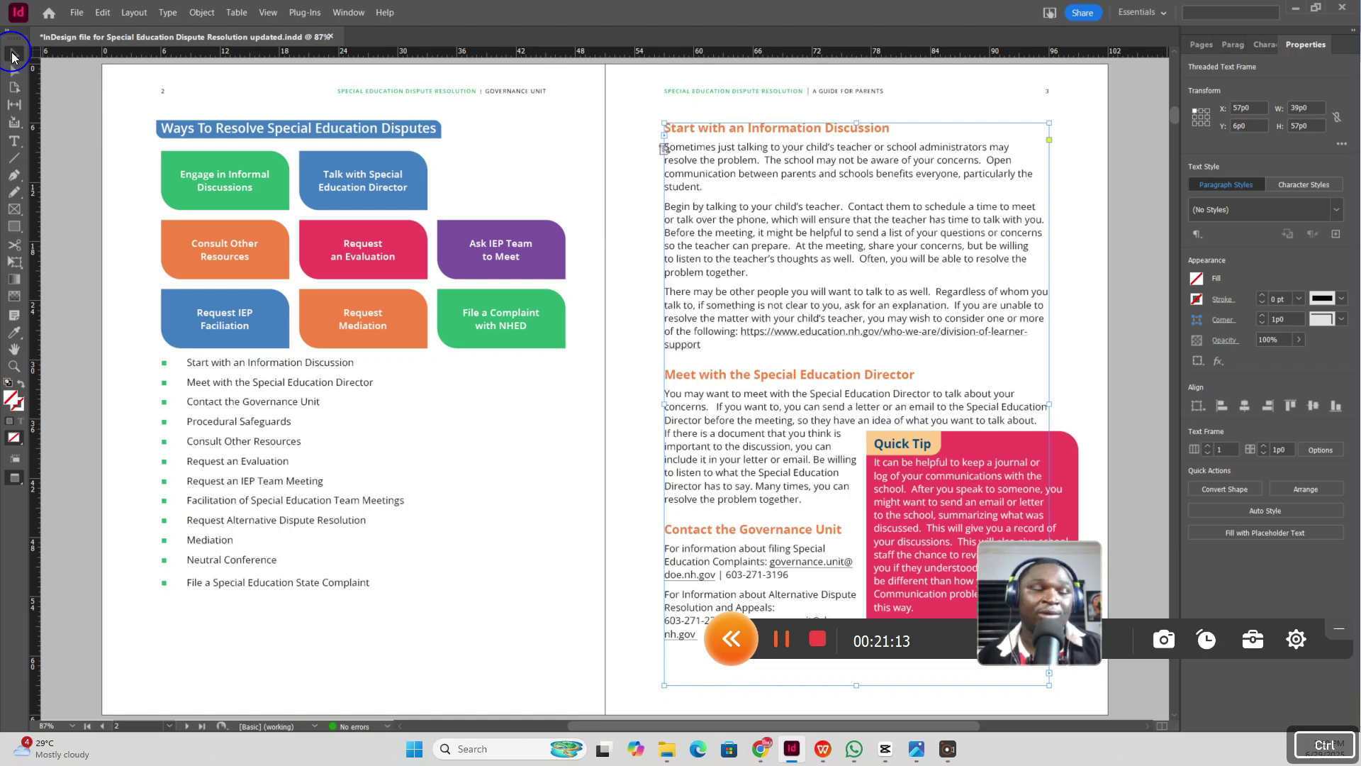
click(76, 12)
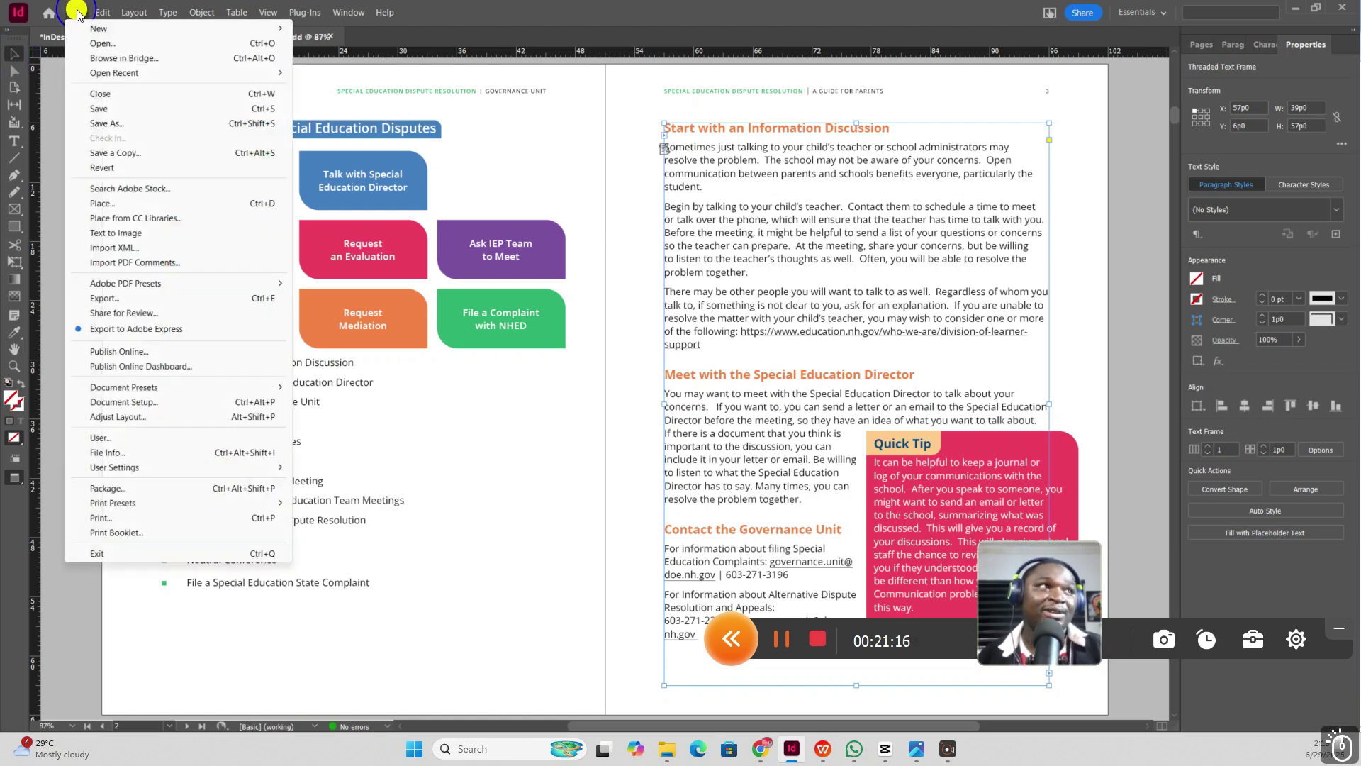
click(141, 298)
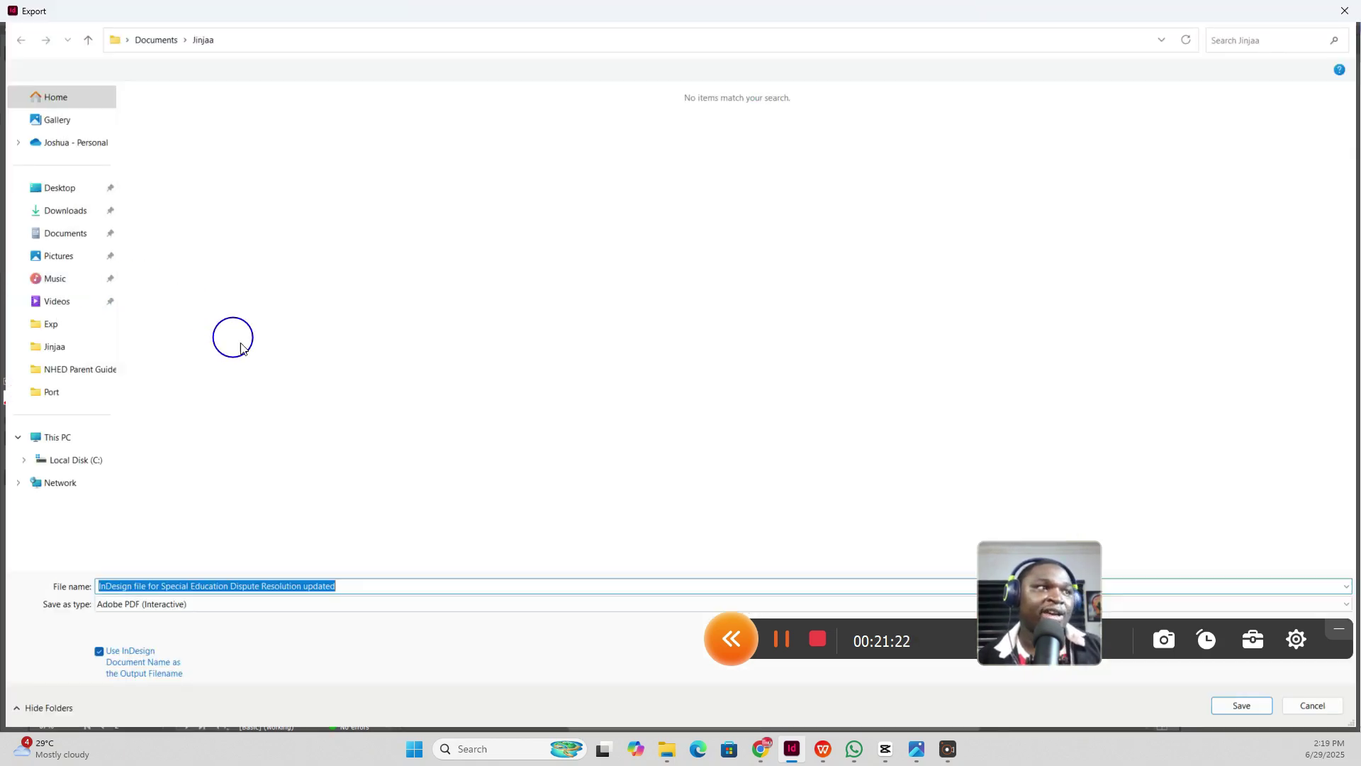
click(312, 604)
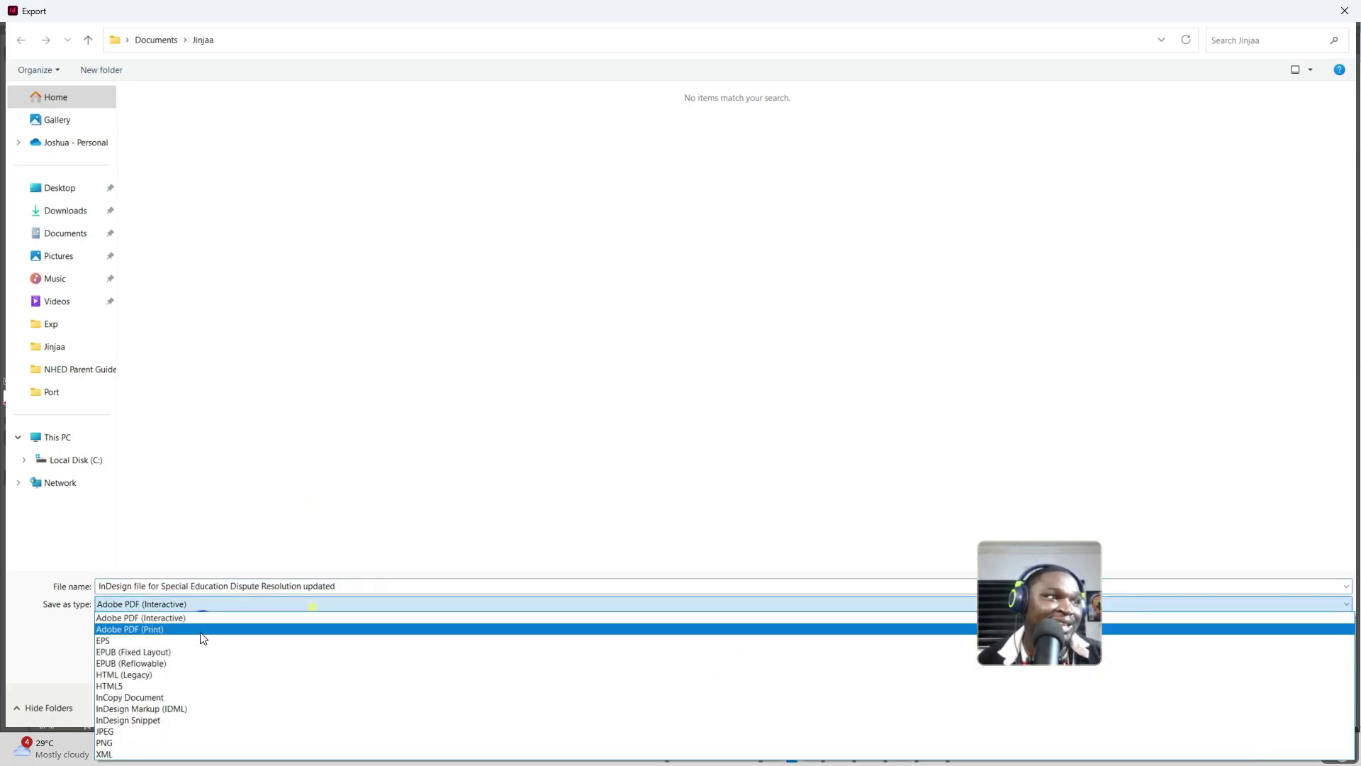
click(174, 618)
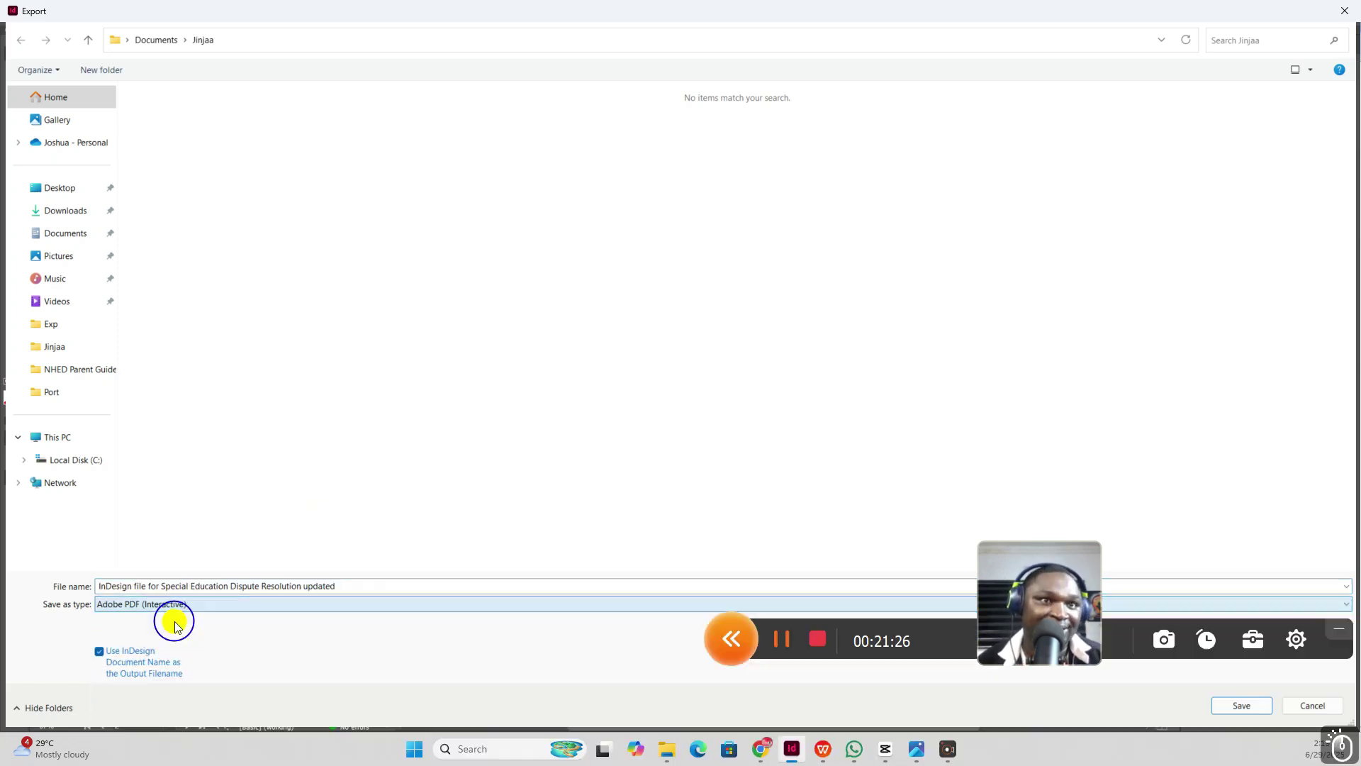
Name the export file Hyperlink and save it to the Downloads folder.
double_click(231, 587)
key(ctrl+a)
text(Hyperlink)
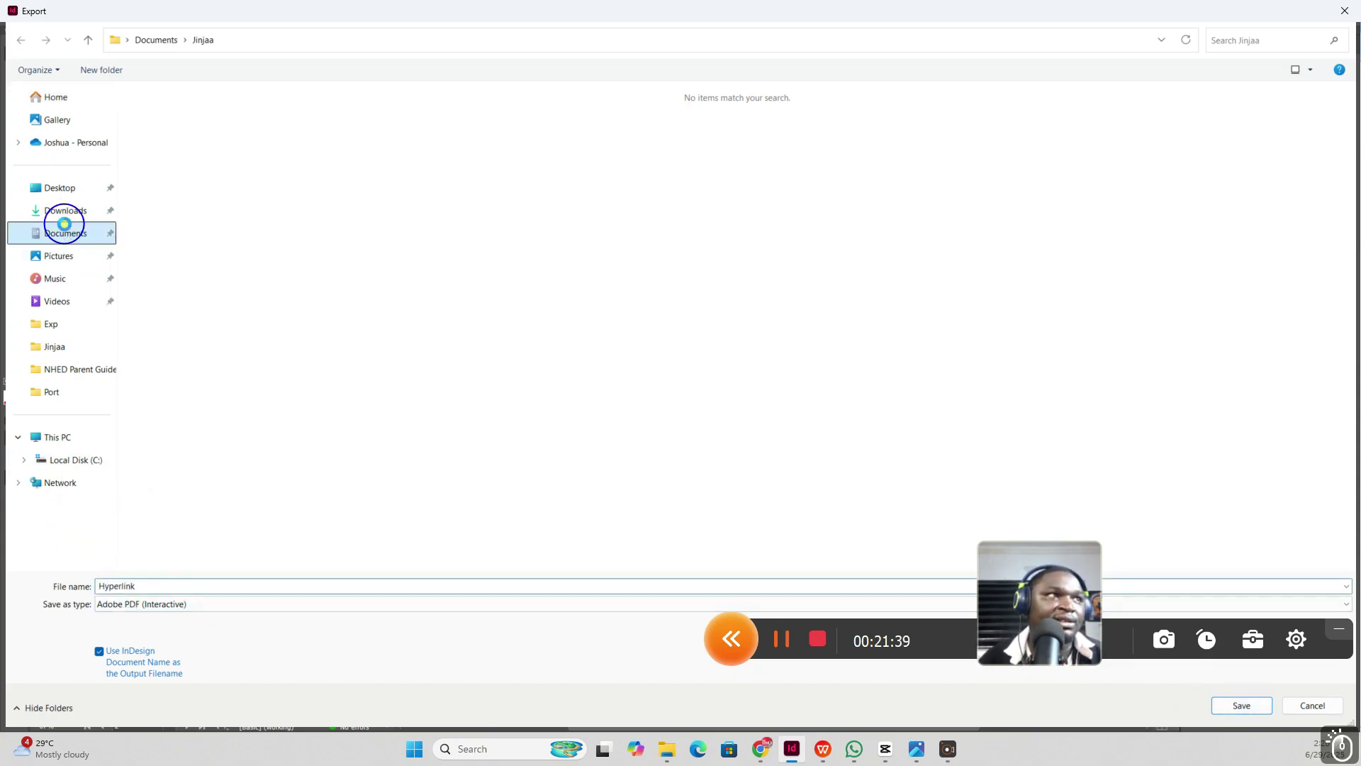
click(65, 233)
click(78, 216)
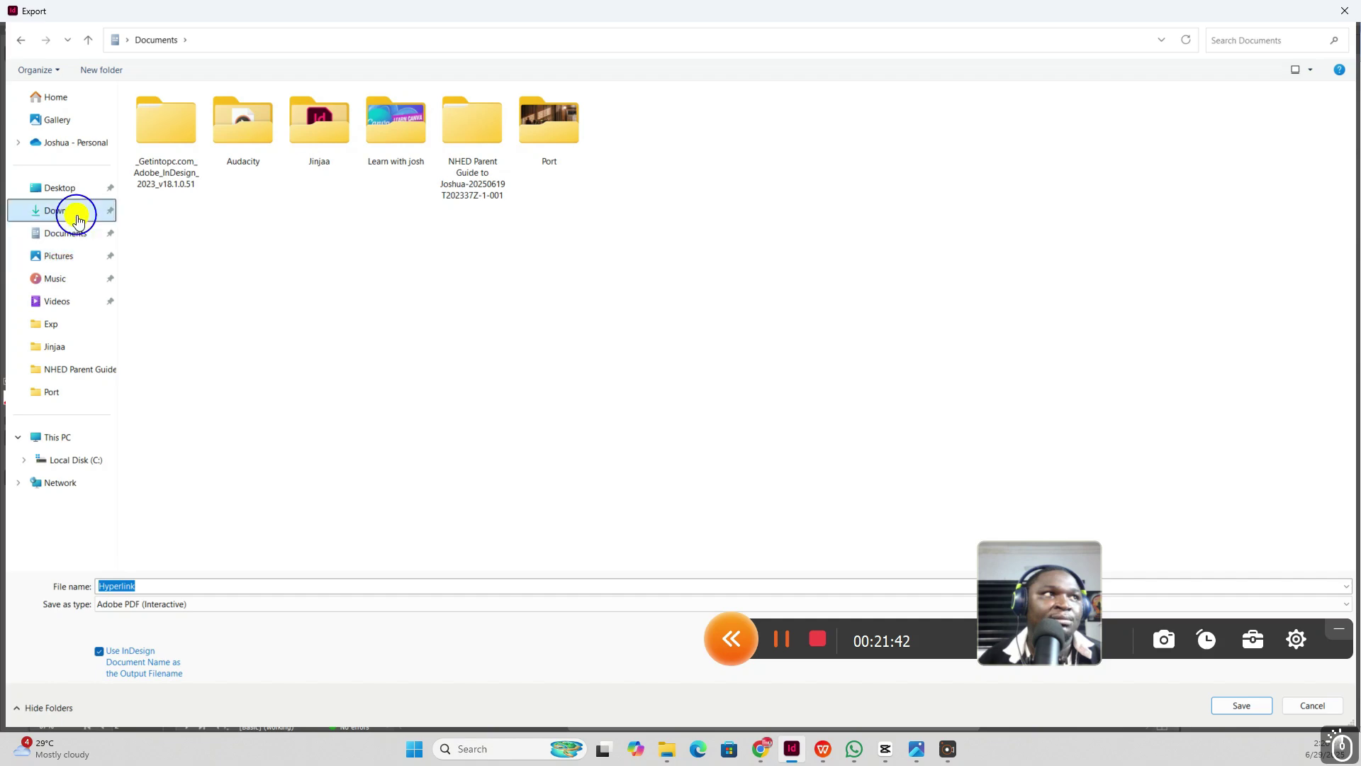
click(1241, 706)
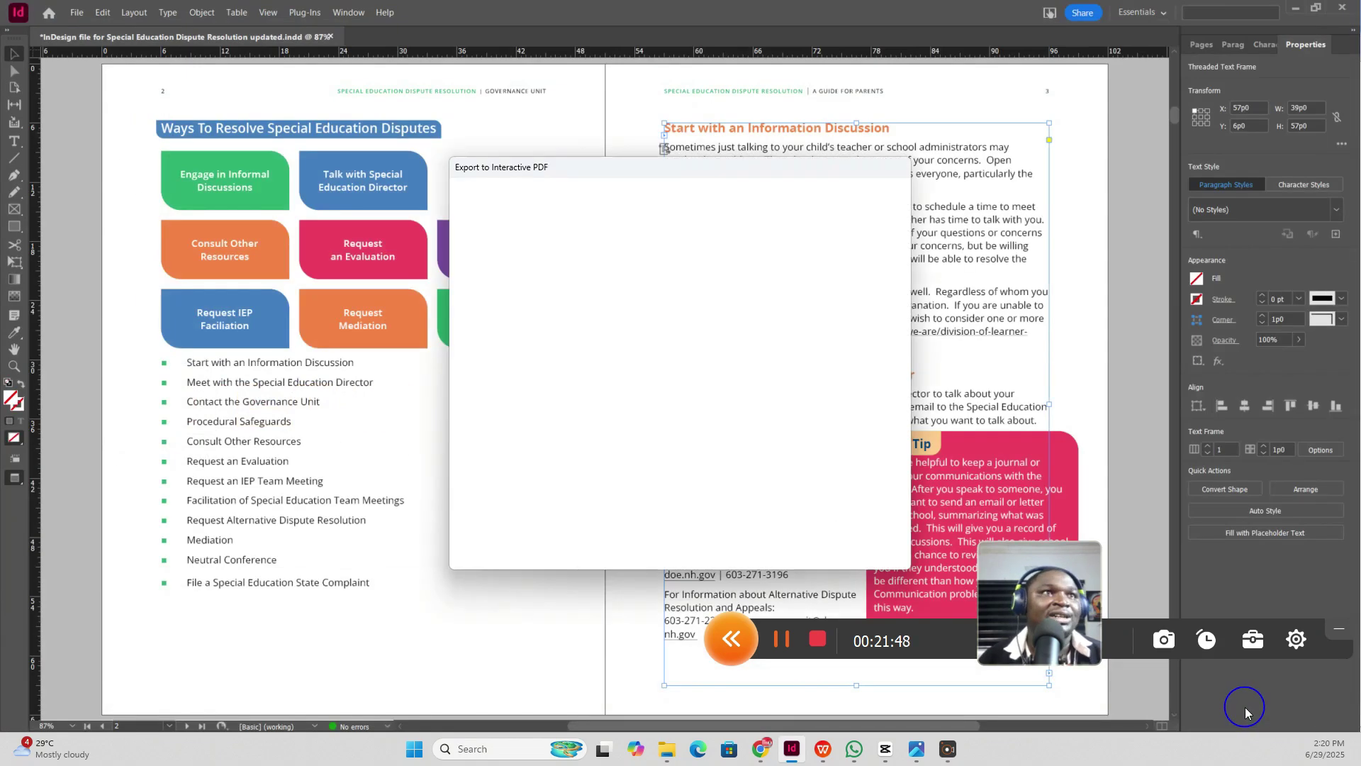
Export the interactive PDF with the page Range option and a 300 ppi image resolution.
click(620, 233)
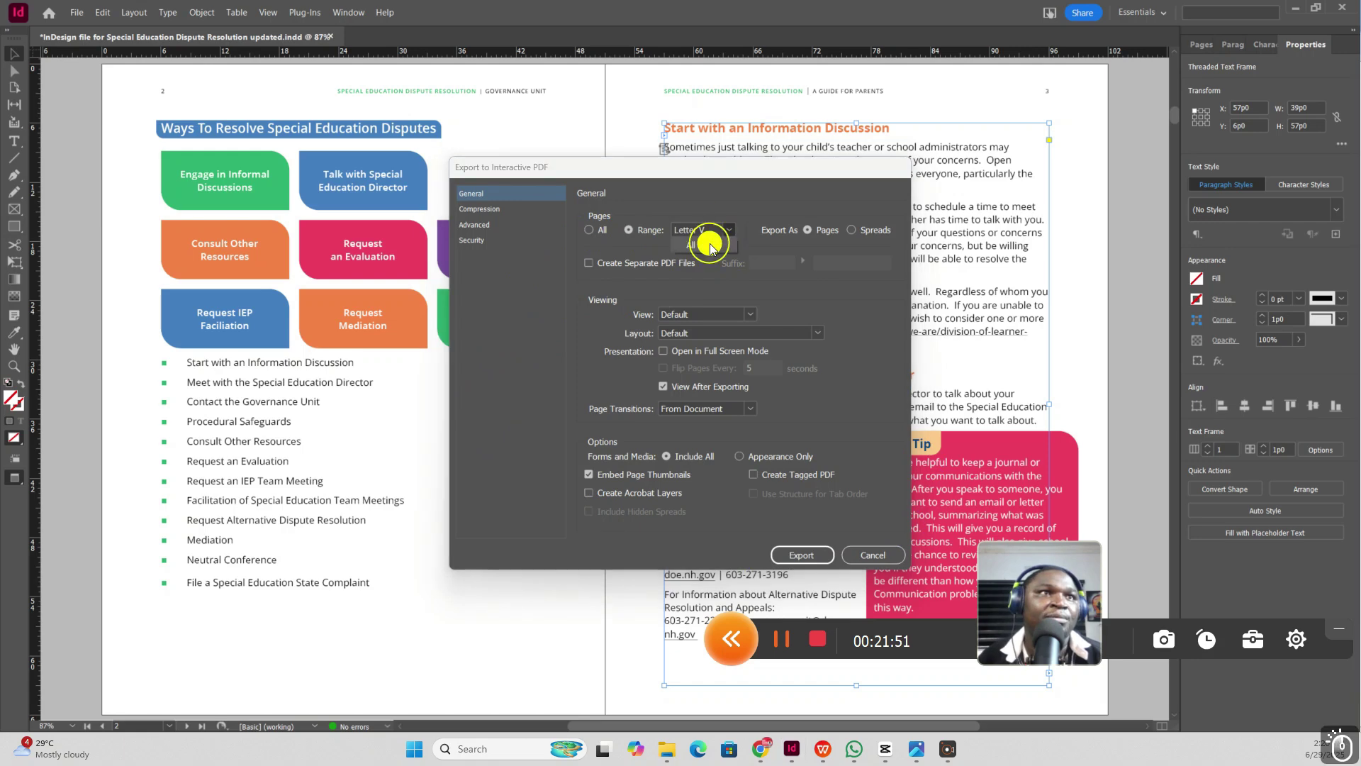
click(479, 209)
click(744, 267)
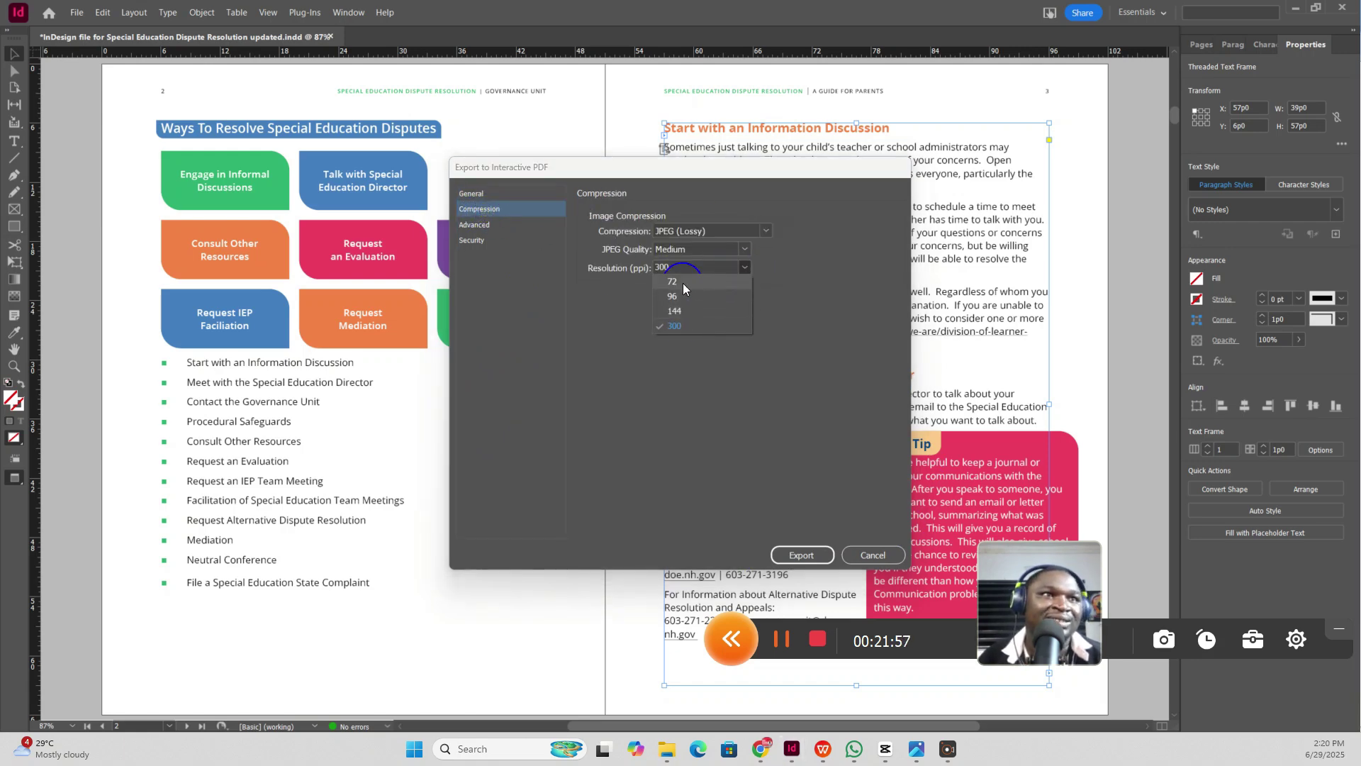
click(723, 389)
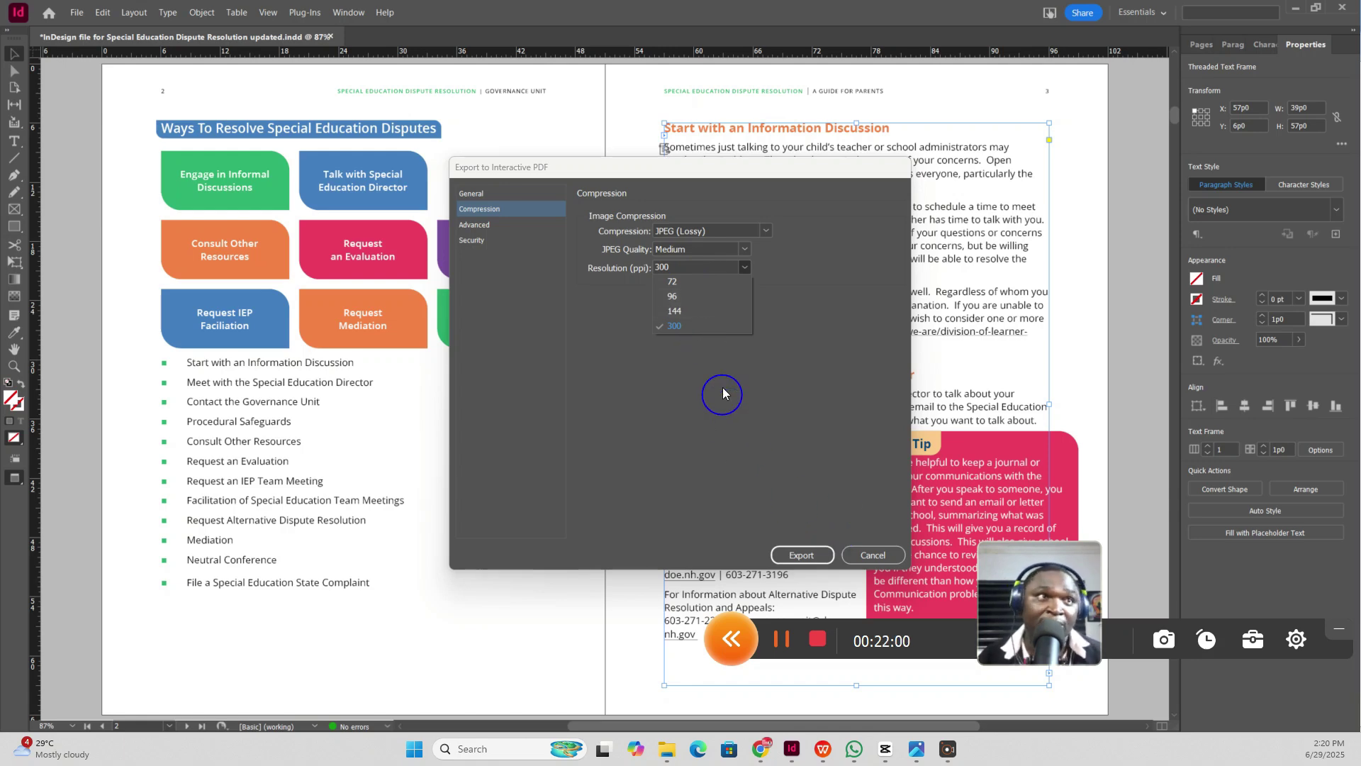
click(704, 419)
click(484, 195)
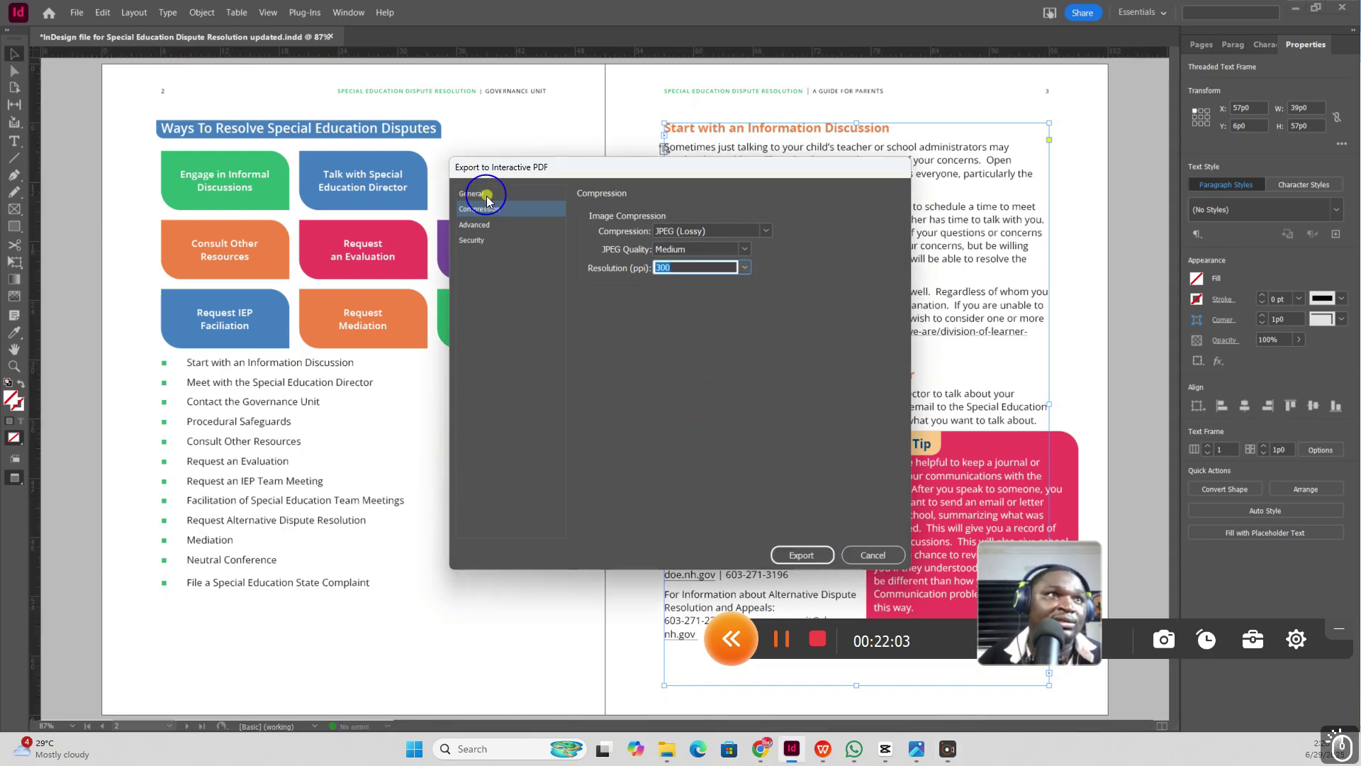
click(813, 558)
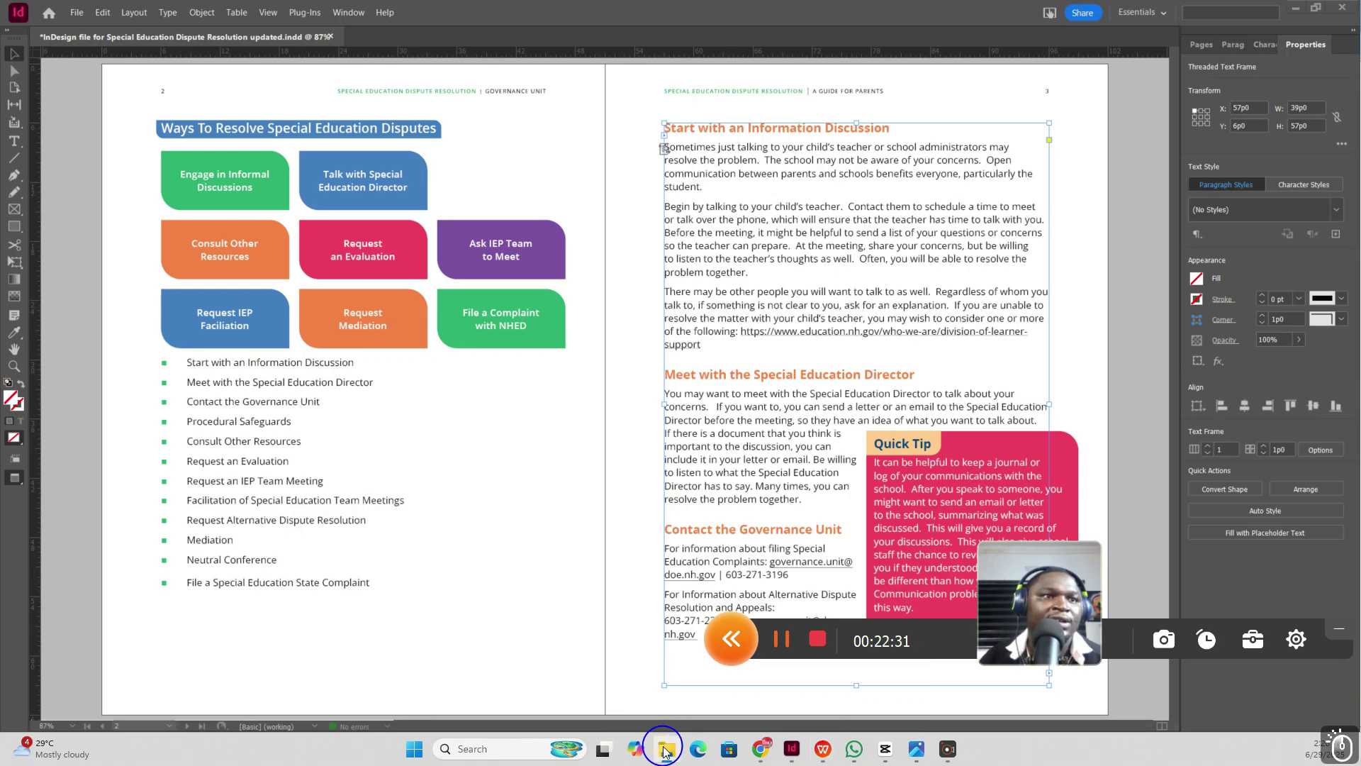
Open the exported Hyperlink PDF from the Downloads folder in Microsoft Edge.
click(666, 750)
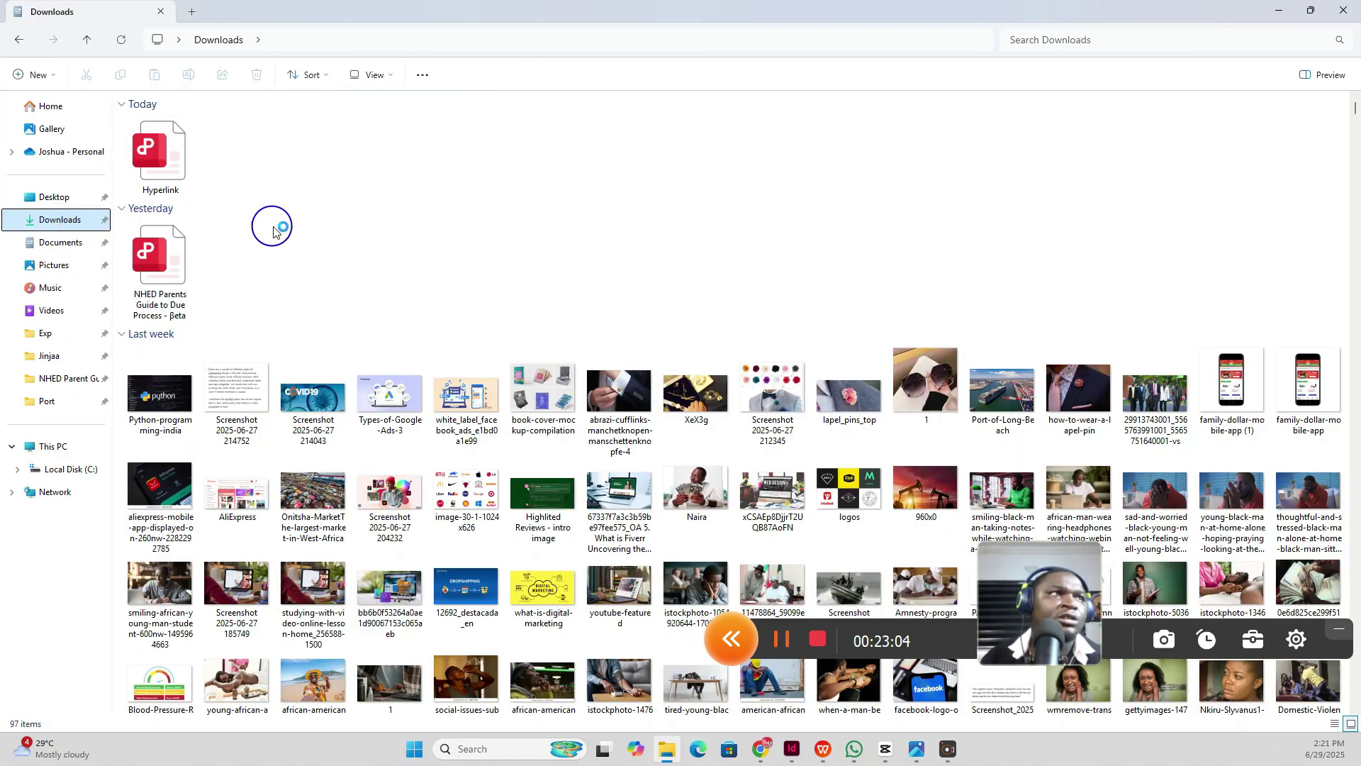
click(158, 169)
right_click(159, 172)
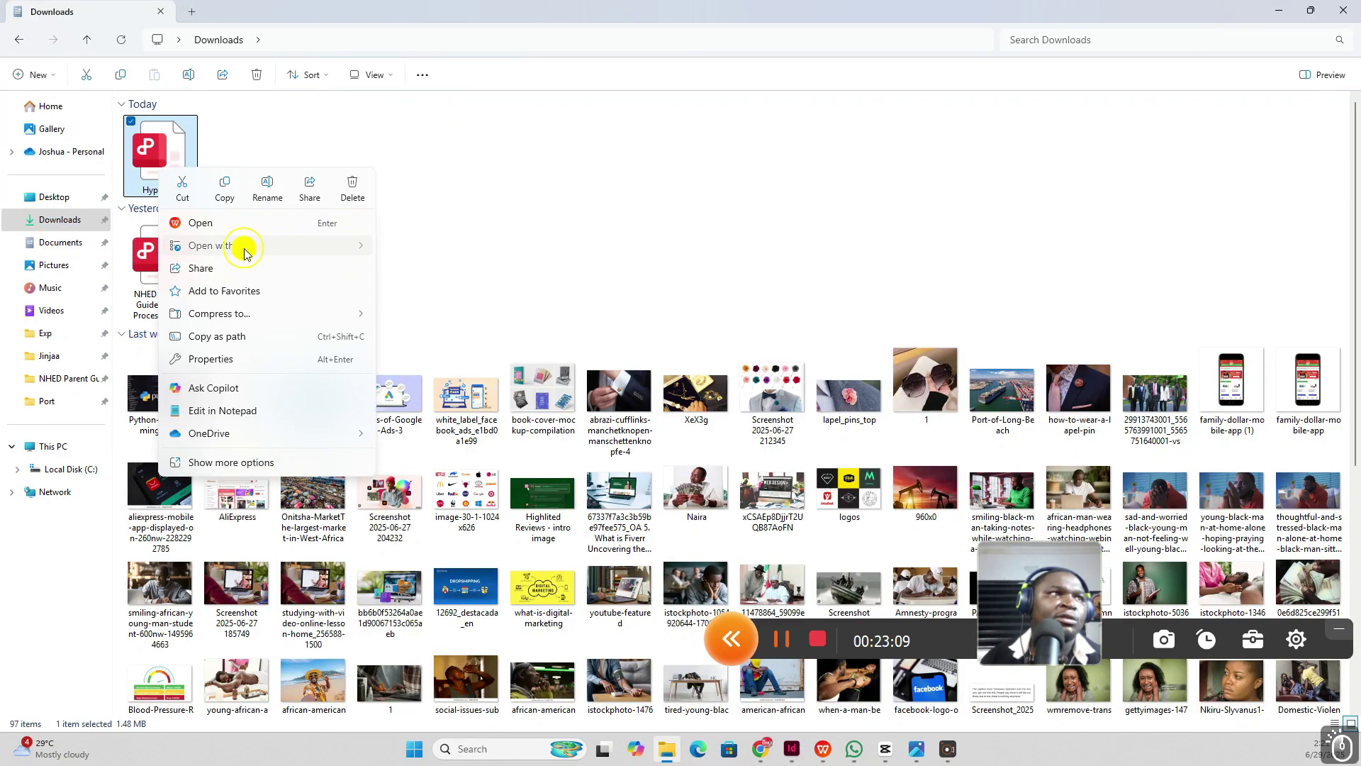
click(261, 17)
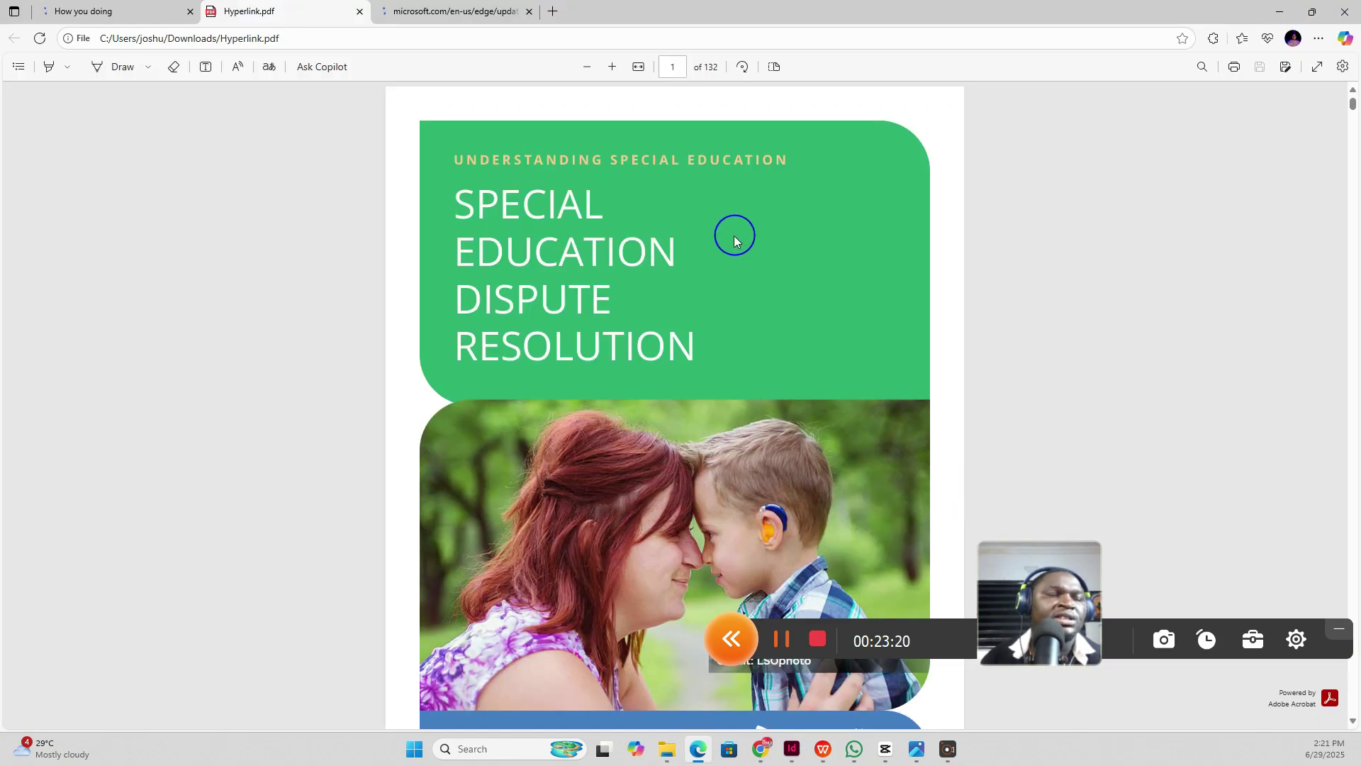
Test the "Start with an Information Discussion" link in the bullet list on page 10 of the PDF.
scroll(735, 239, down, 5)
scroll(735, 240, down, 5)
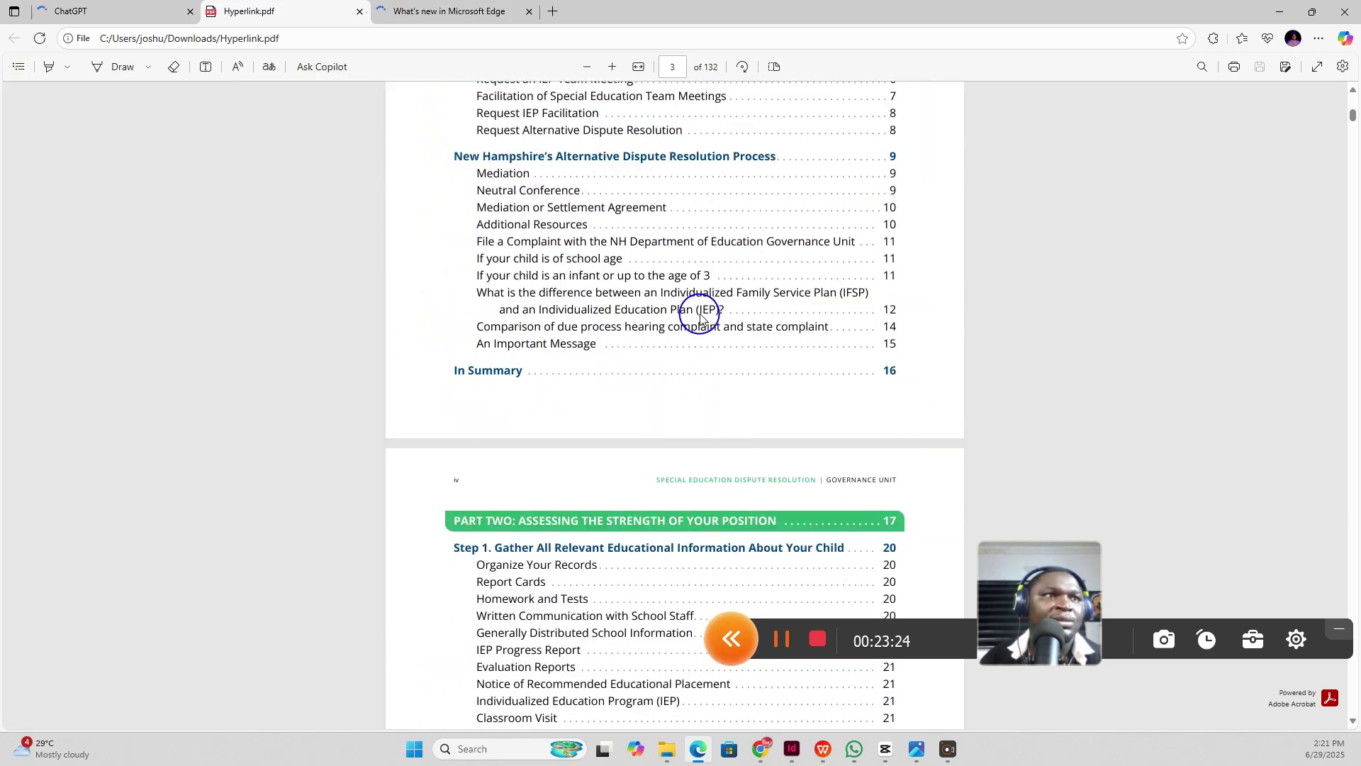
scroll(700, 316, down, 6)
scroll(701, 316, down, 20)
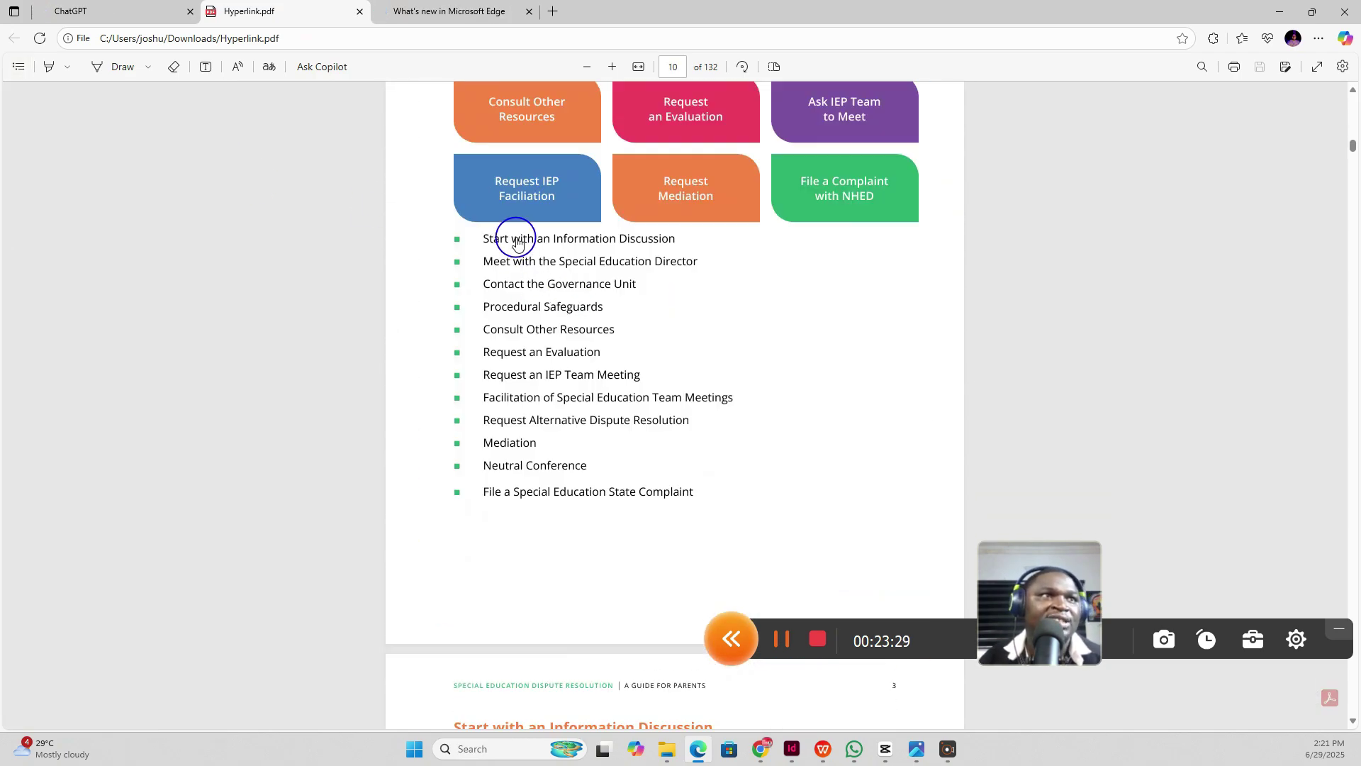
click(628, 240)
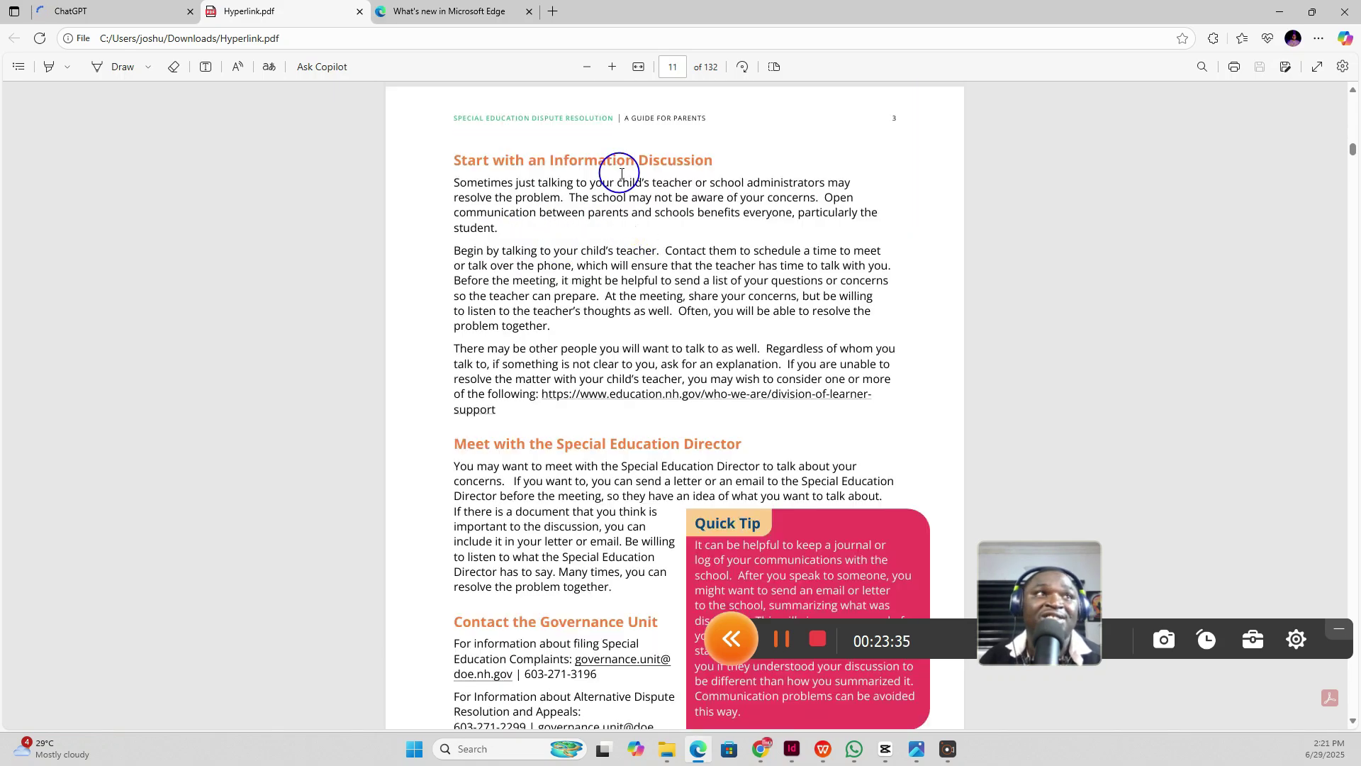